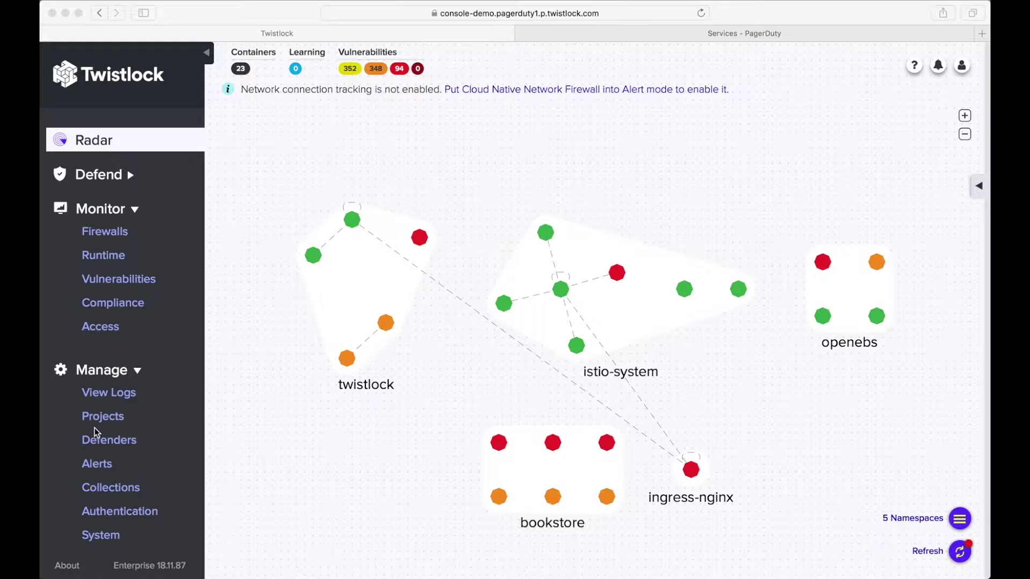
Step: Enable the PagerDuty alert provider in the Twistlock alert management settings
click(98, 465)
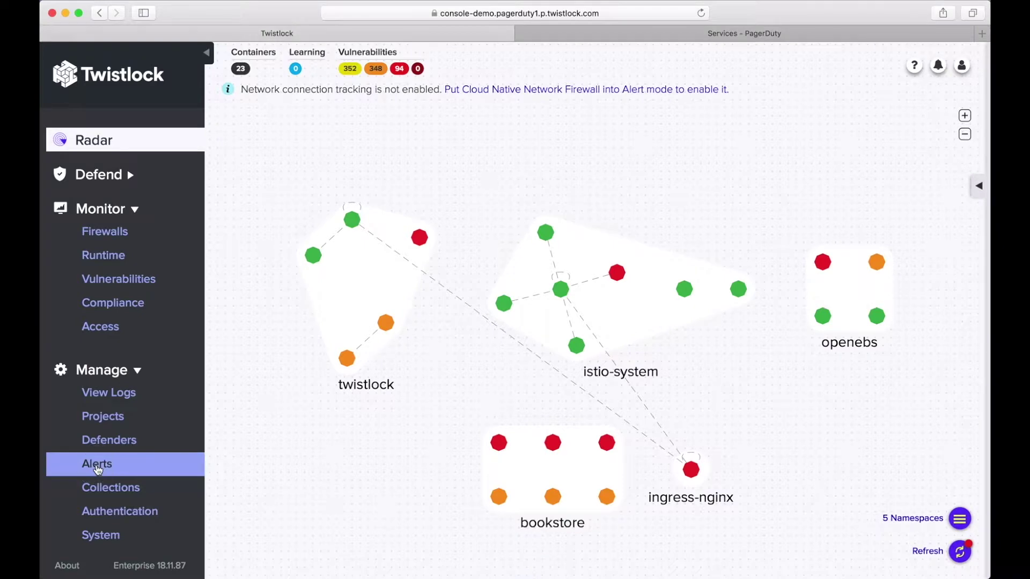
click(588, 237)
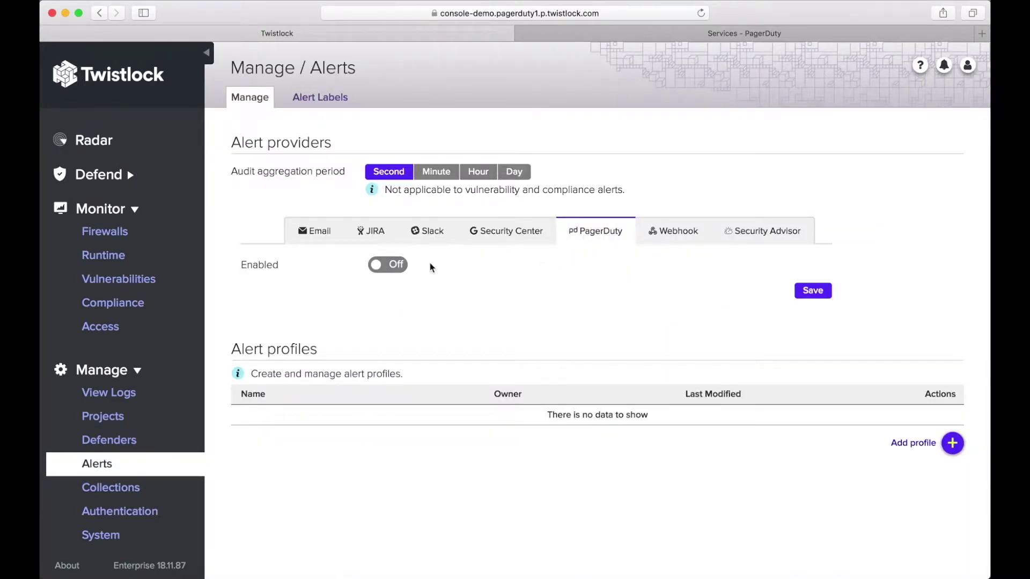
click(389, 268)
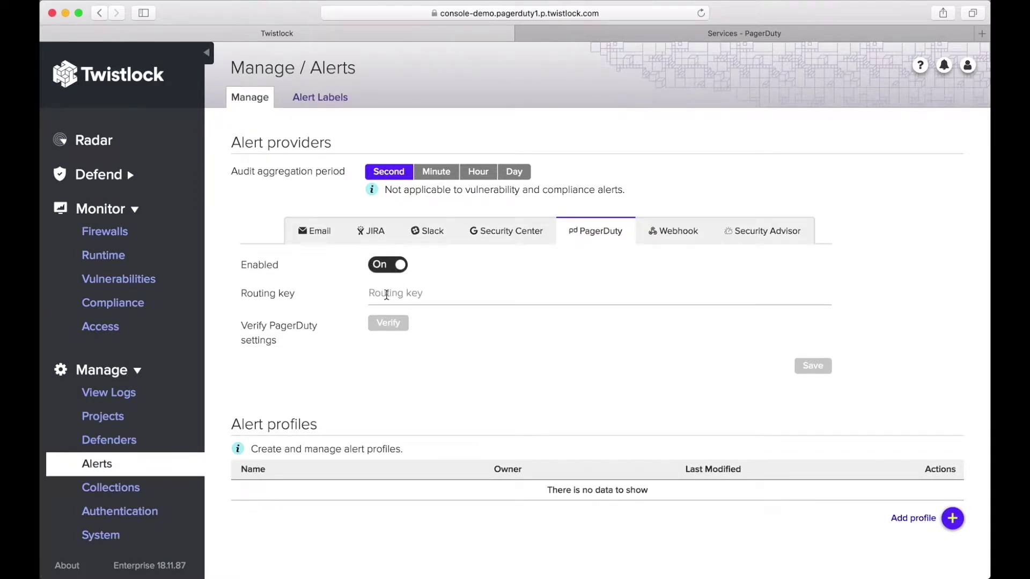
Step: Switch to PagerDuty and start a new service named TwistlockPagerDutyTest
click(696, 33)
click(761, 94)
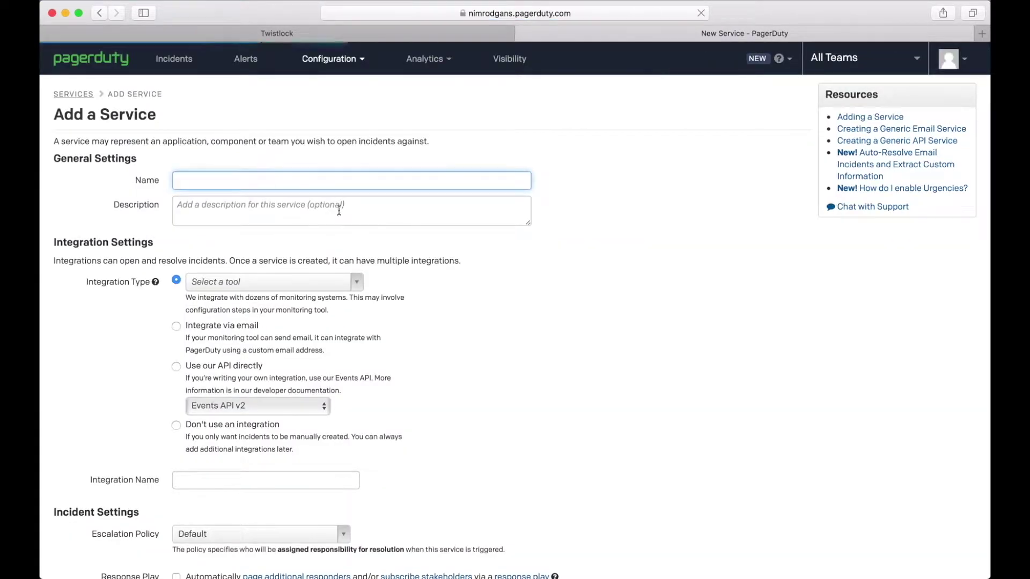
text(Twistl)
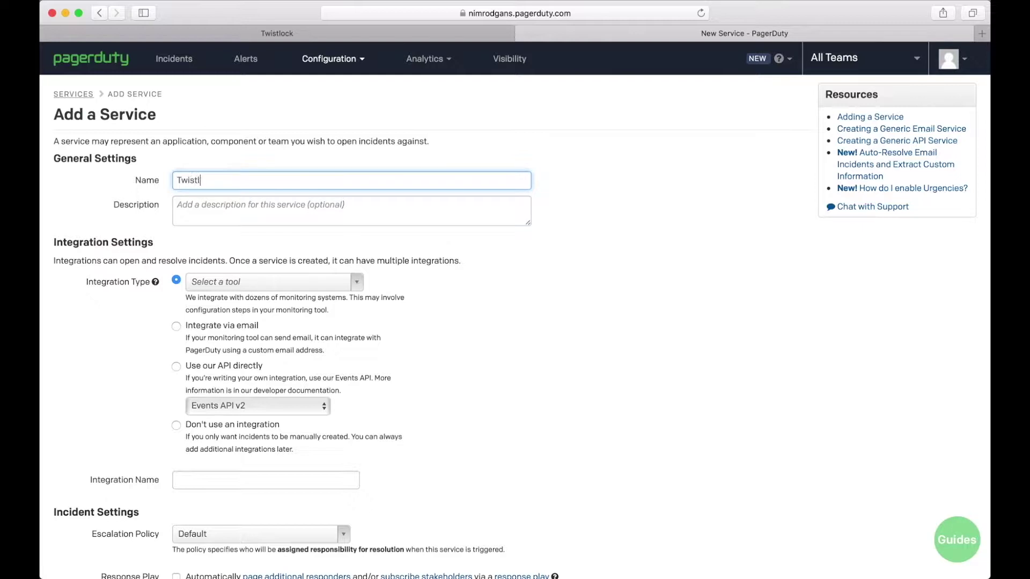
text(ockPagerDutyTest)
Step: Integrate the service directly through Events API v2, name the integration "From Twistlock!!!" and add the service
click(180, 369)
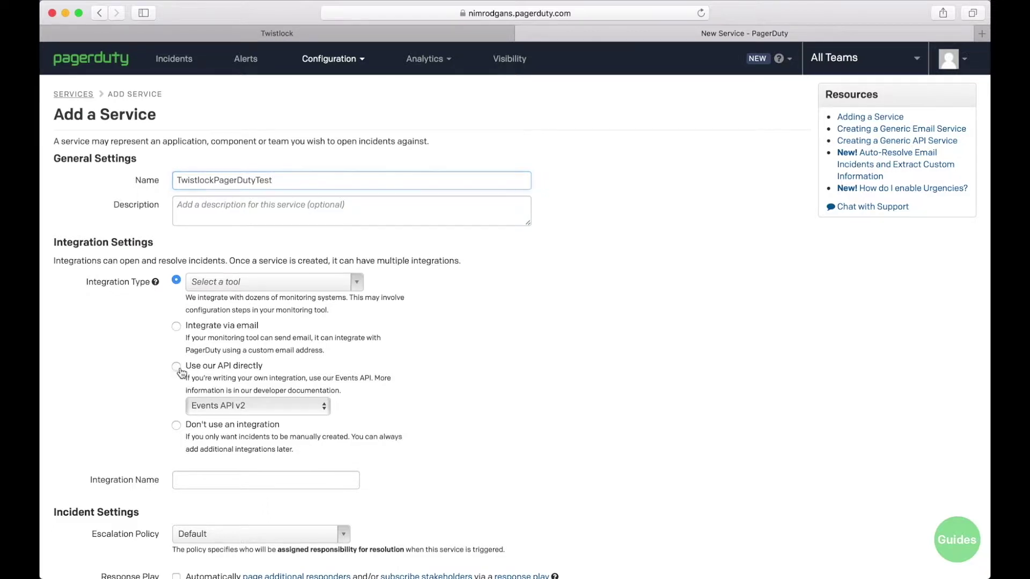
scroll(214, 401, down, 3)
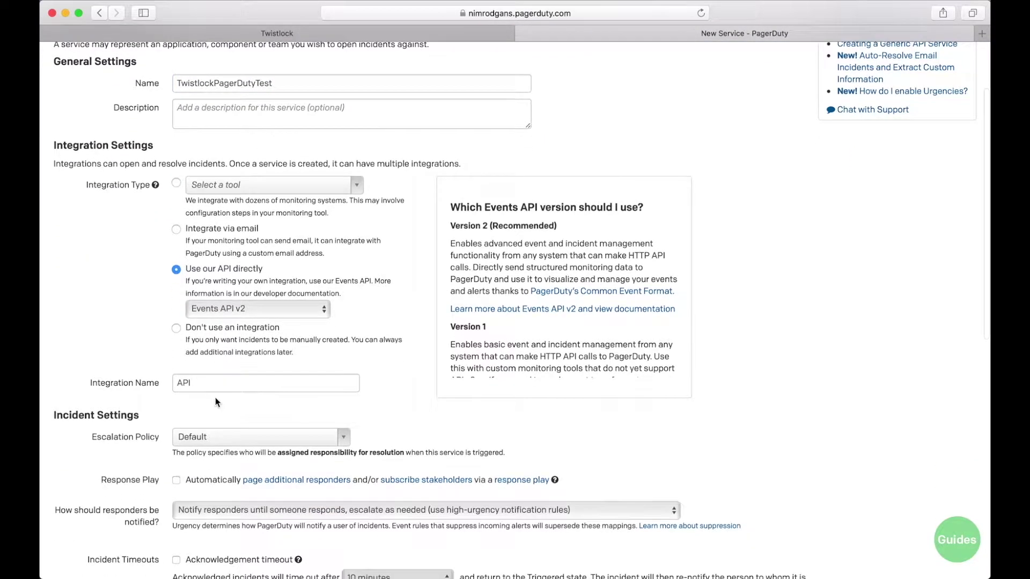
click(211, 384)
double_click(211, 384)
text(From Twistlock!!!)
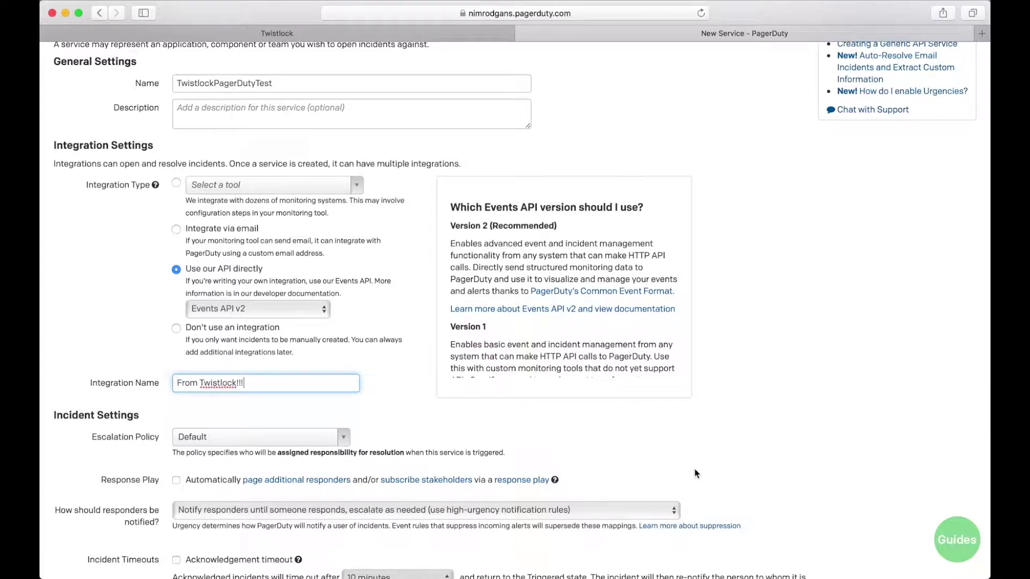
scroll(832, 504, down, 10)
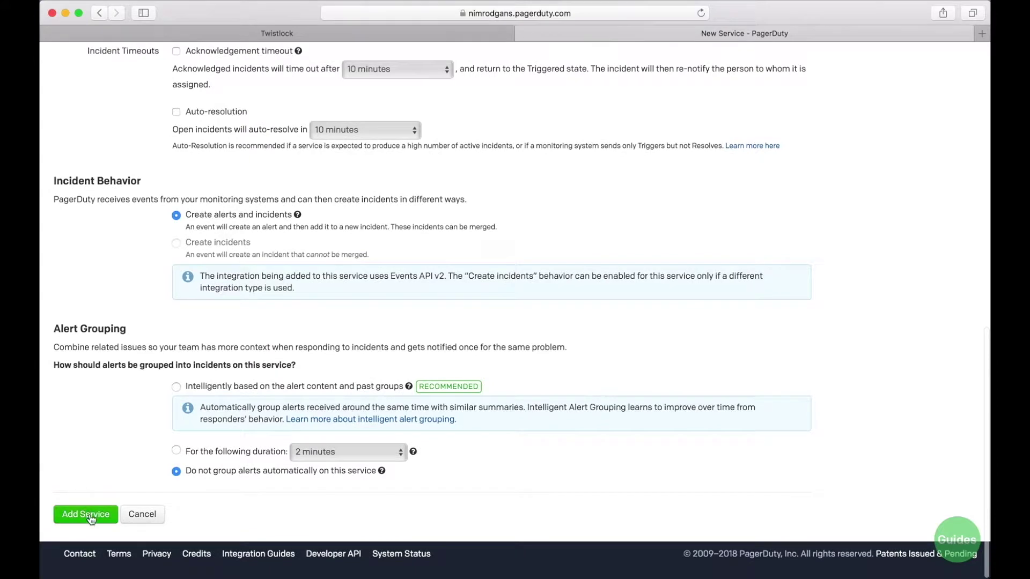
click(91, 516)
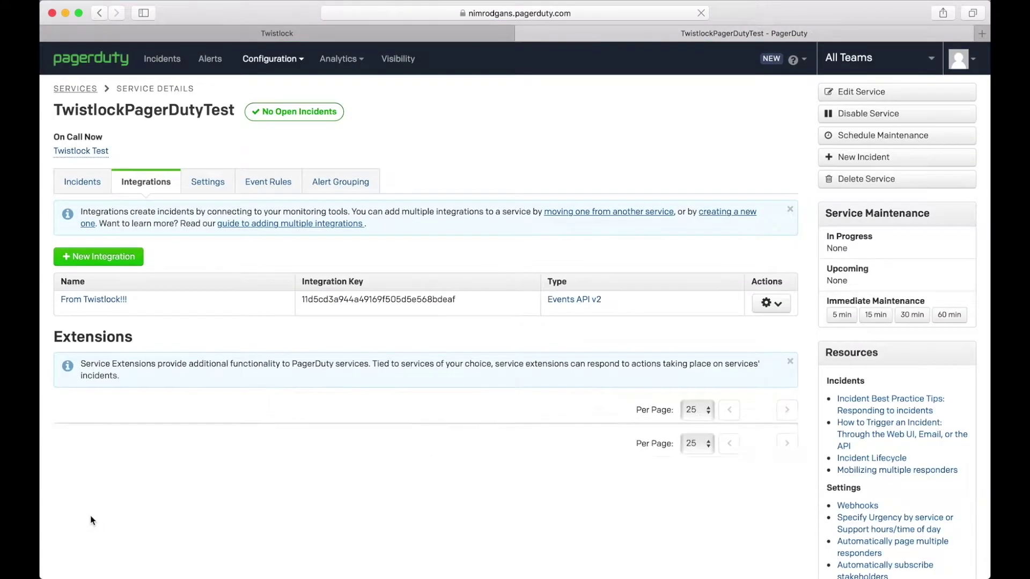
Step: Copy the new PagerDuty integration key into Twistlock's PagerDuty routing key field, then verify and save the provider settings
drag(302, 298, 456, 301)
key(super+c)
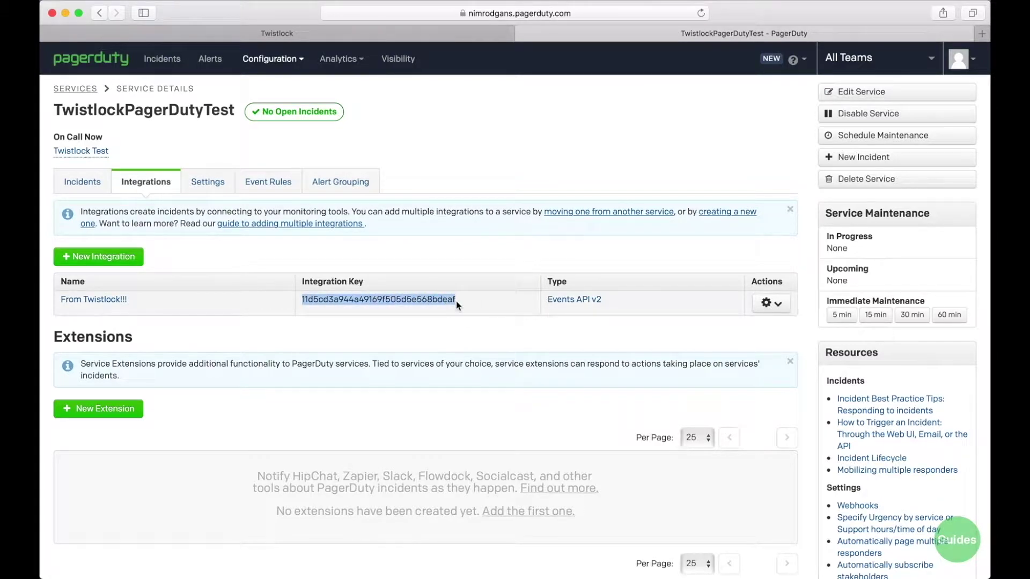
click(303, 33)
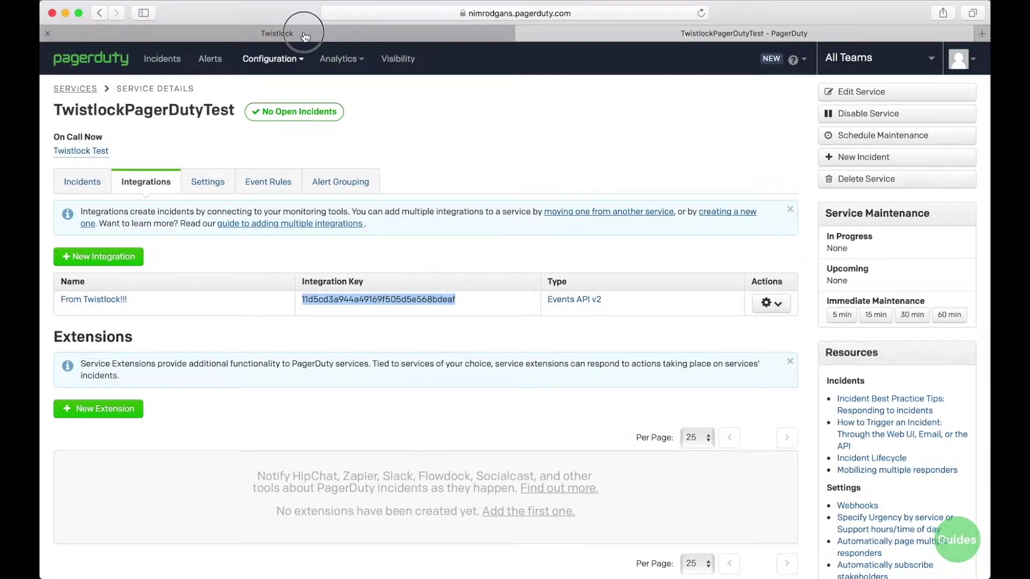
click(393, 290)
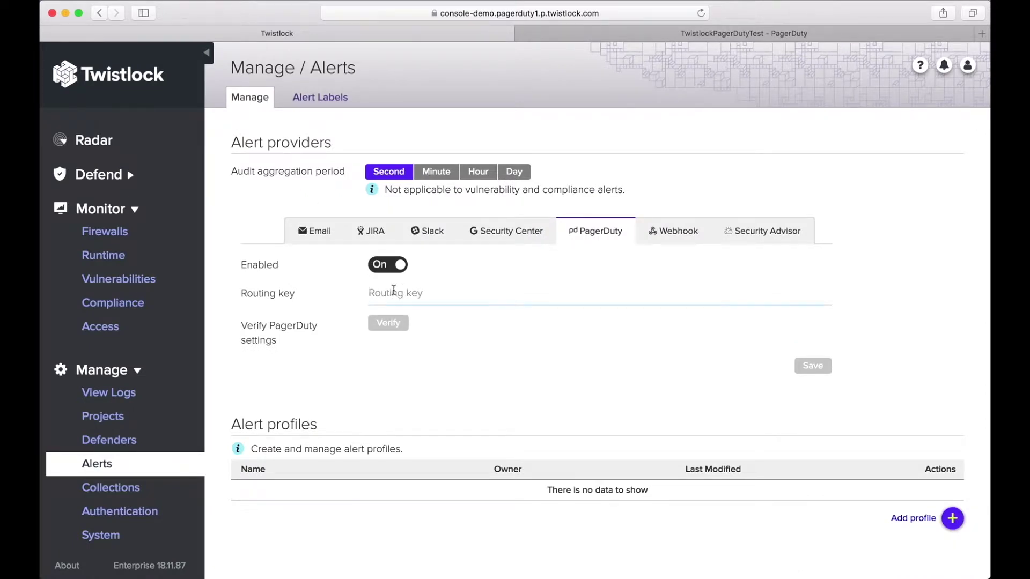
key(super+v)
click(388, 322)
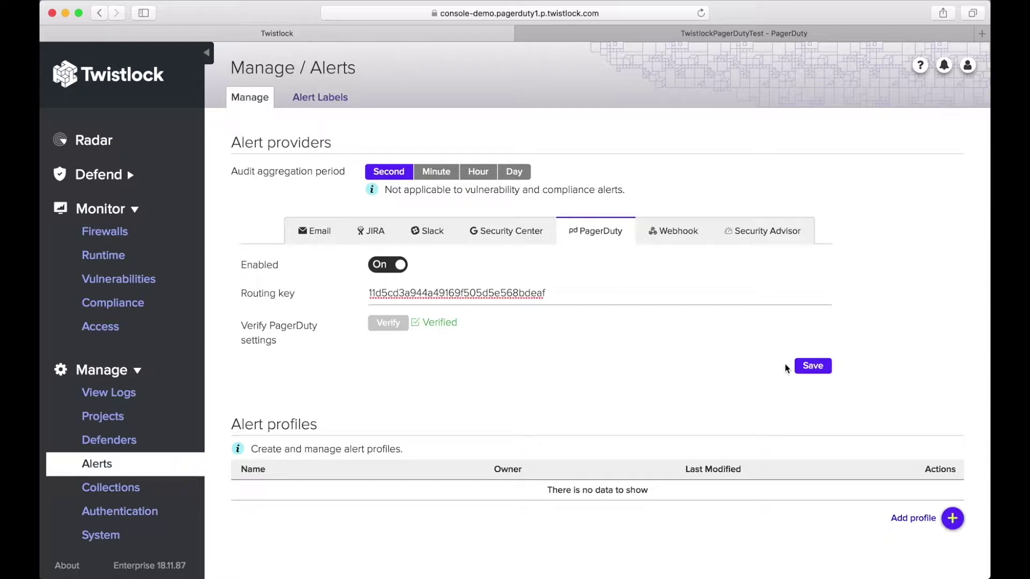
click(811, 369)
Step: Add a new alert profile named "PagerDuty Profile"
click(938, 519)
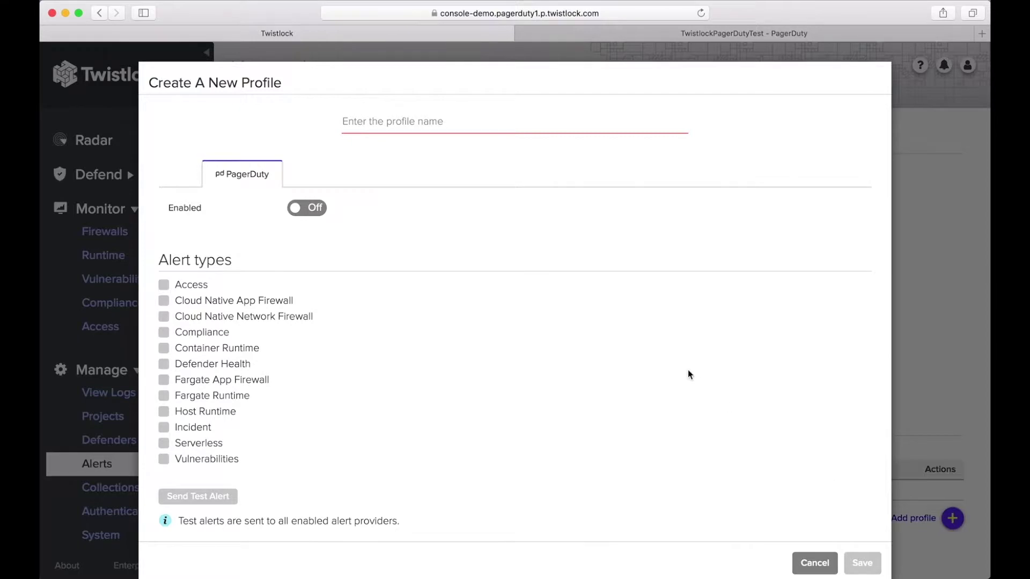
click(406, 116)
text(P)
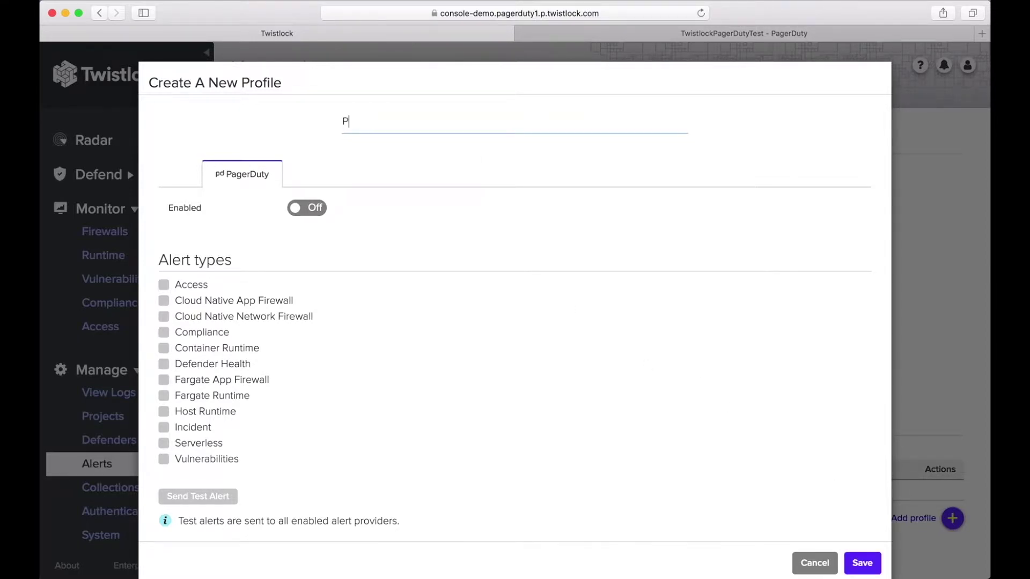
text(agerDuty Profile)
Step: Enable PagerDuty in the profile with the summary "Container Runtime Alerts" and Info severity
click(311, 210)
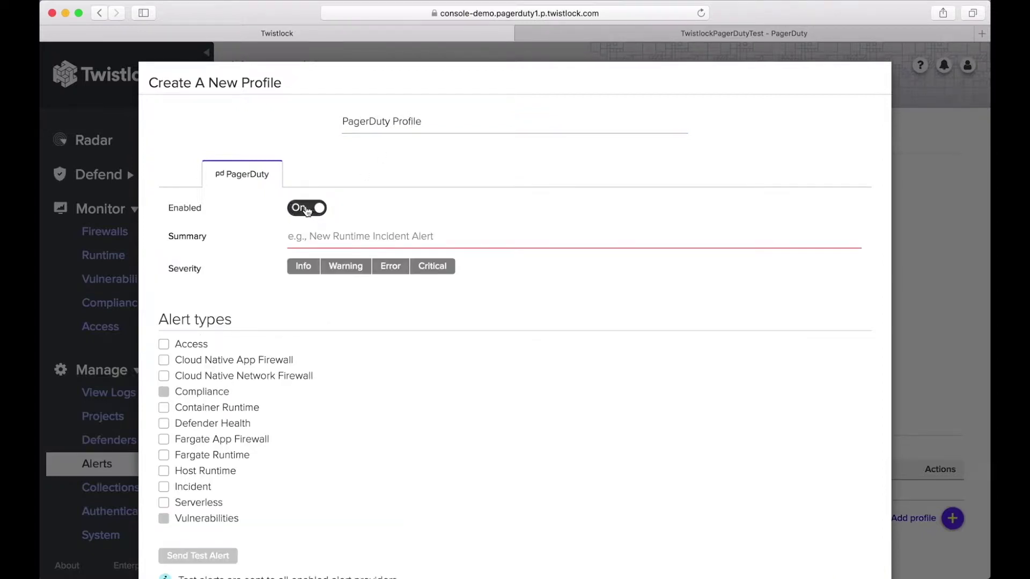
click(340, 235)
text(Conta)
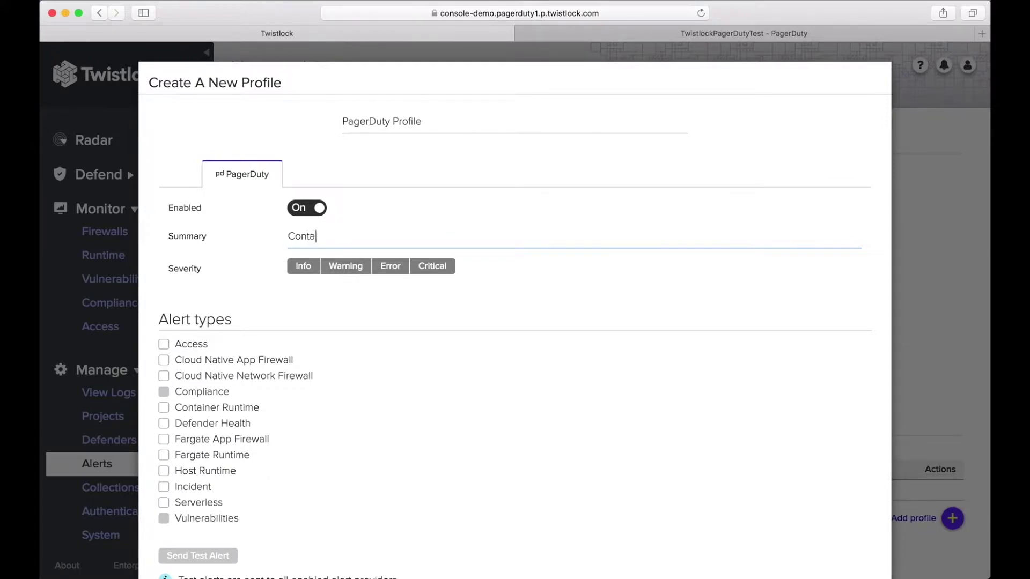
text(iner Runtime Alerts)
click(304, 268)
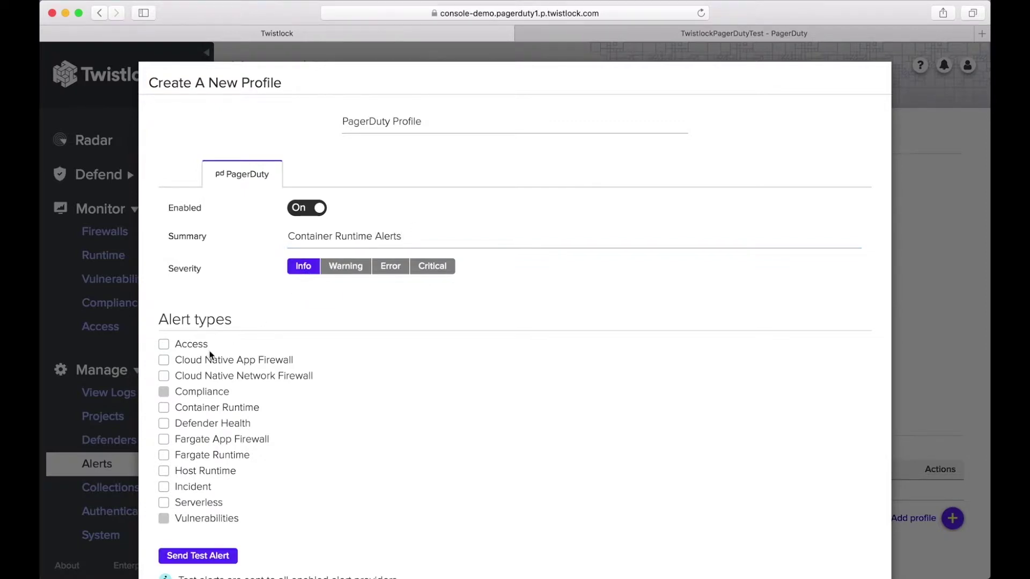
Step: Select the Container Runtime alert type for the profile and send a test alert
click(164, 409)
scroll(284, 452, down, 3)
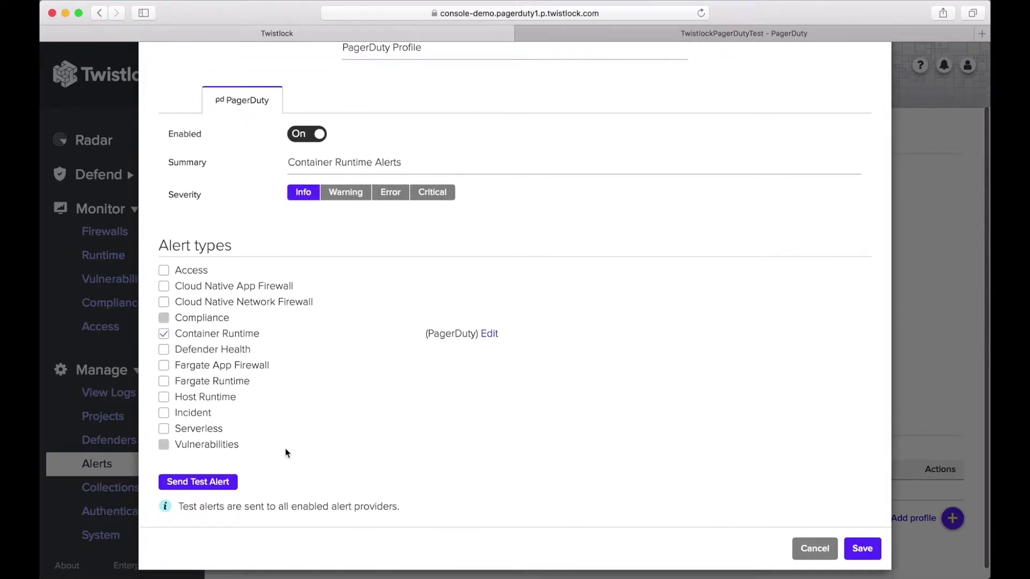
click(217, 482)
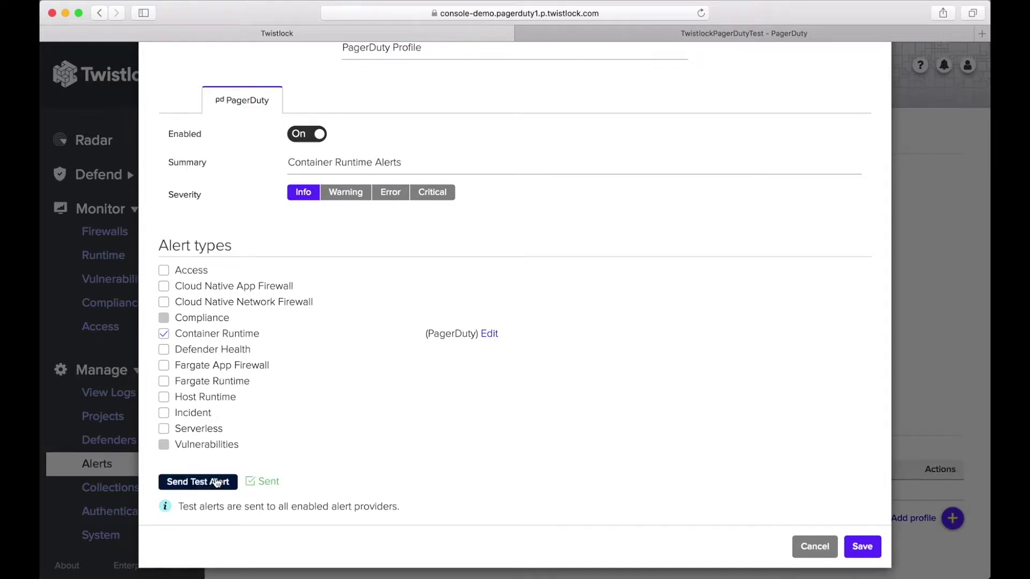
Step: Switch to PagerDuty and examine the service's Container Runtime Alerts incident and its custom alert details
click(672, 35)
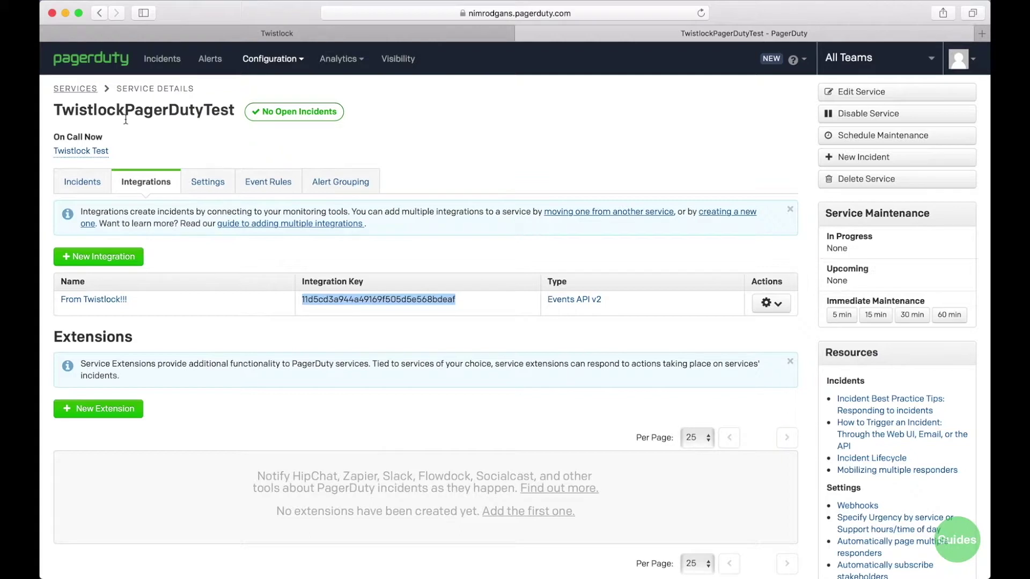
click(80, 183)
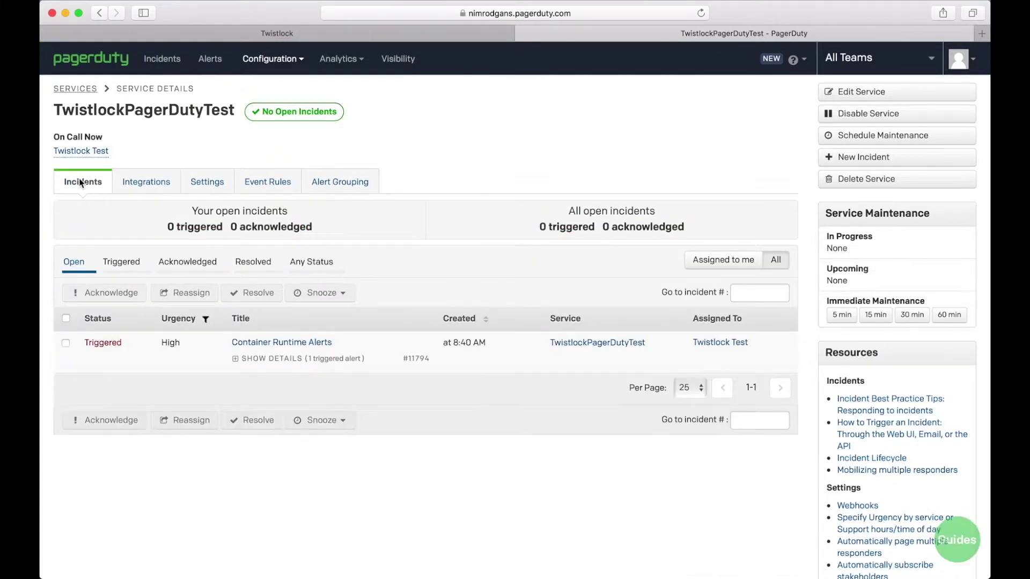
click(281, 342)
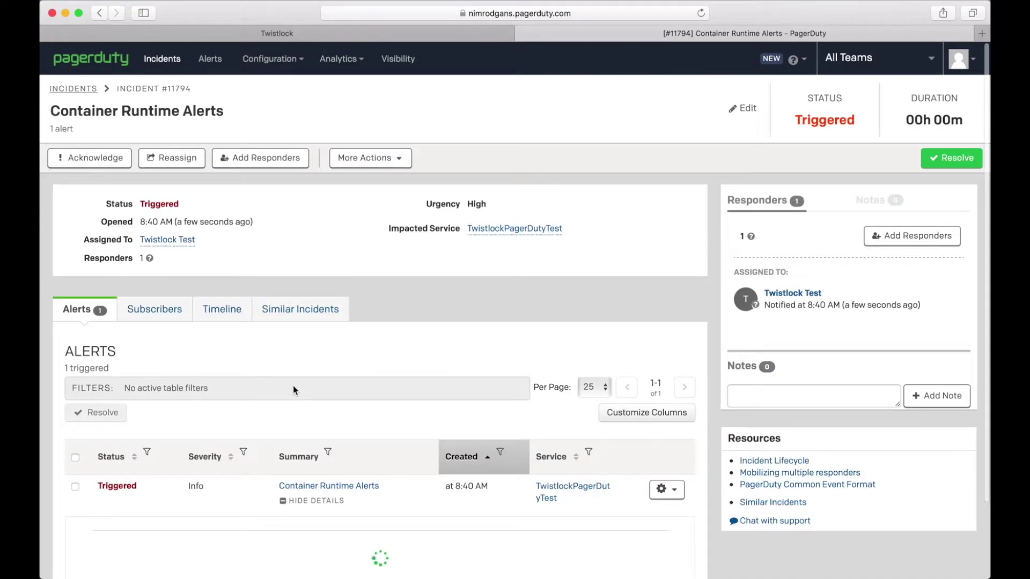
scroll(293, 390, down, 5)
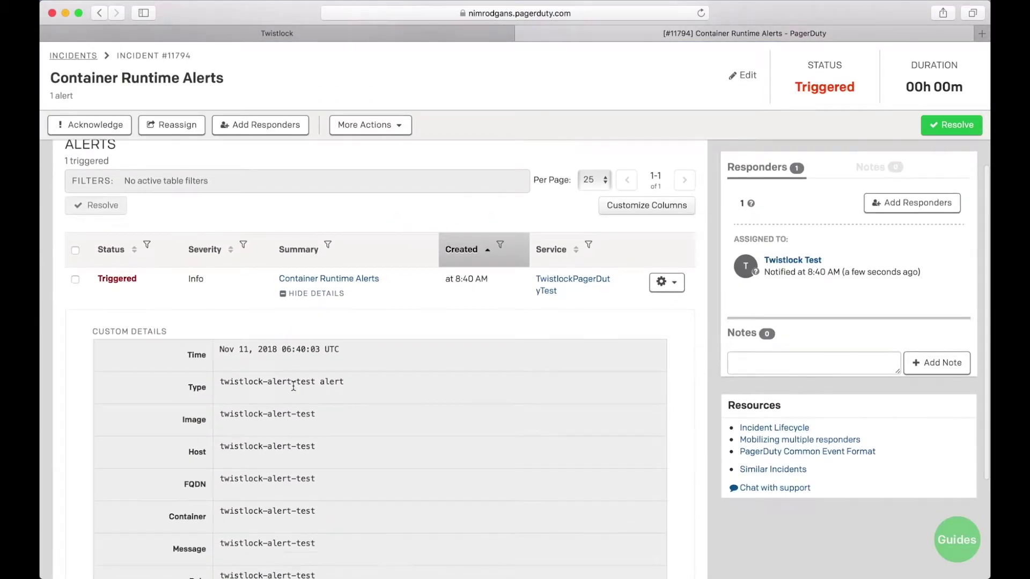
scroll(293, 386, up, 5)
scroll(293, 386, up, 2)
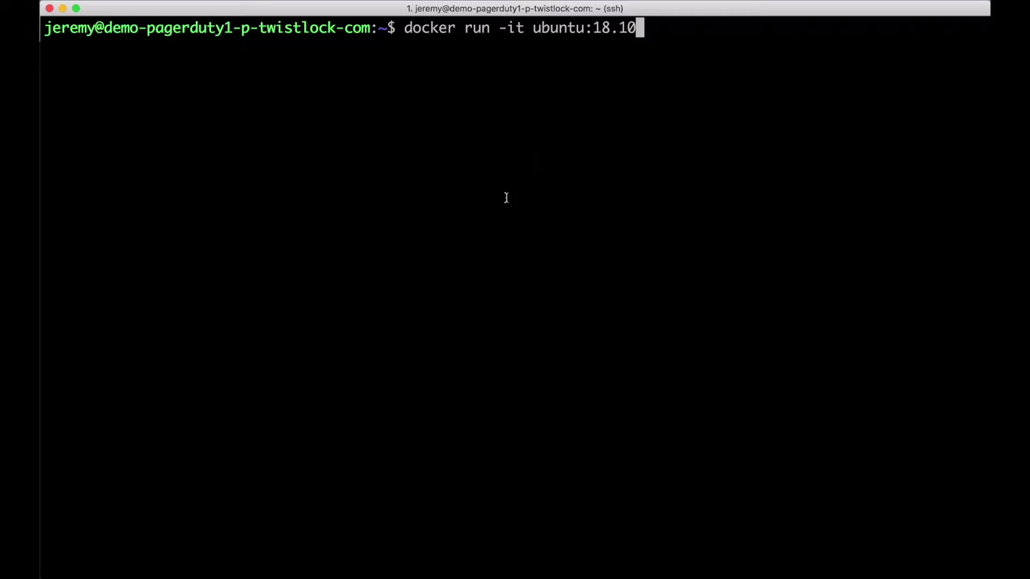
Step: Switch to the terminal and run the command docker run -it ubuntu:18.10
key(Return)
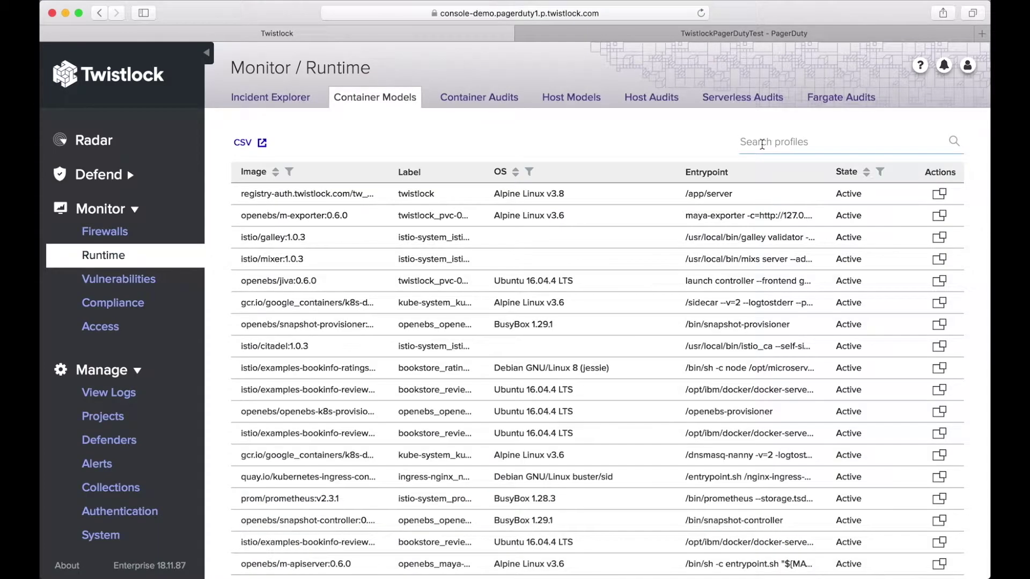
Step: Search Twistlock's runtime container models for ubuntu and examine the processes in the ubuntu:18.10 model
text(ubuntu)
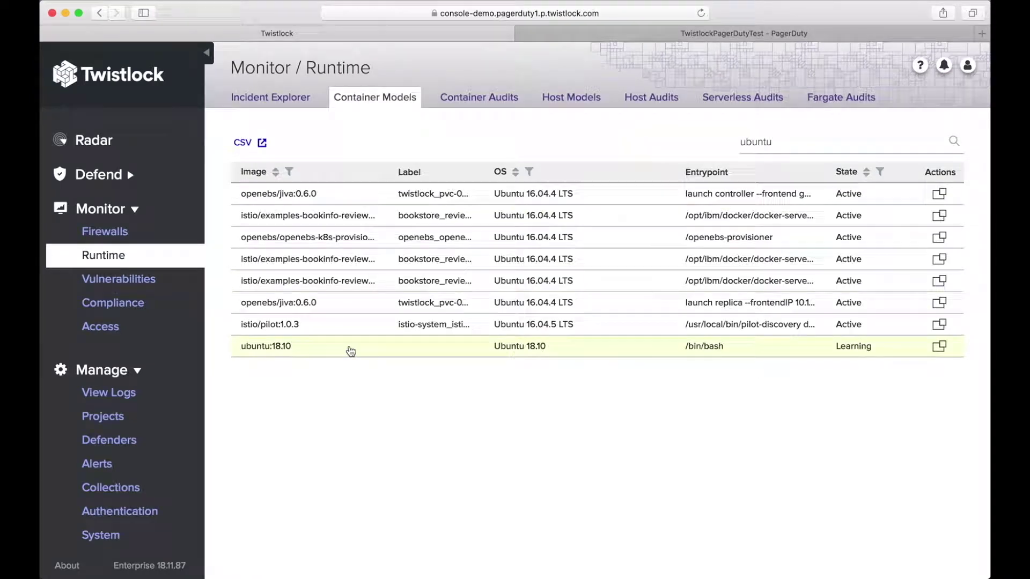
click(351, 351)
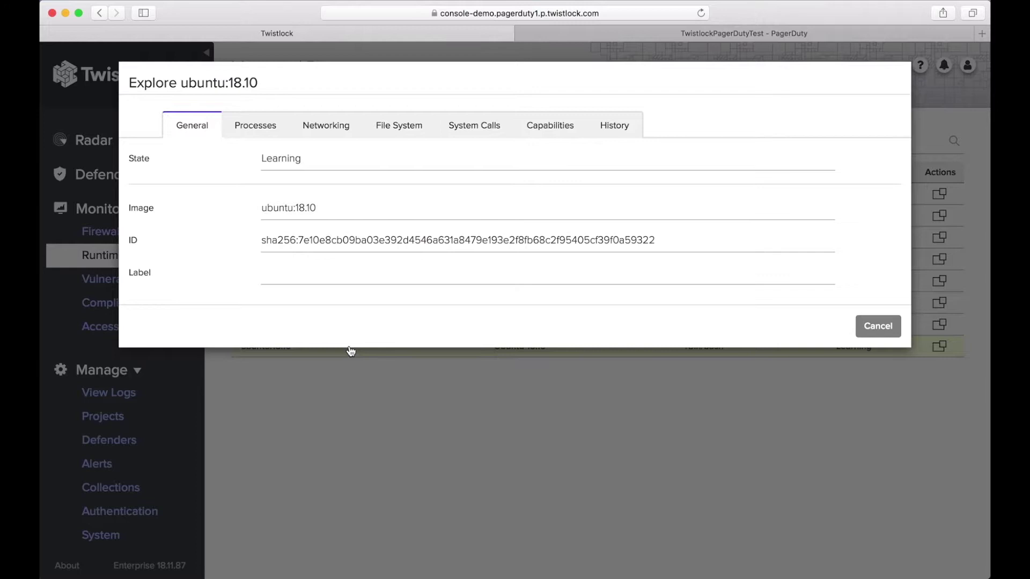
click(256, 126)
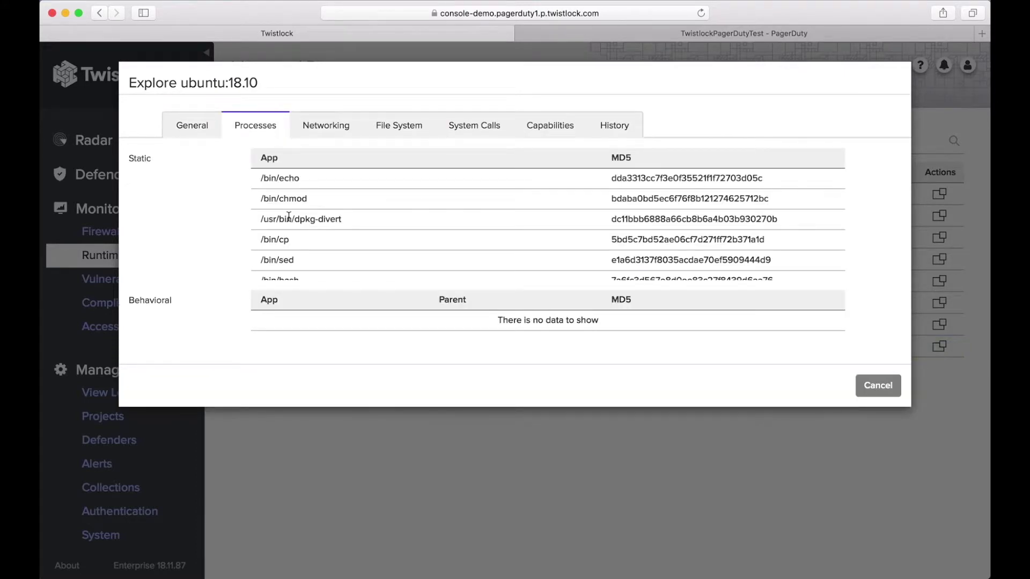
scroll(289, 216, down, 2)
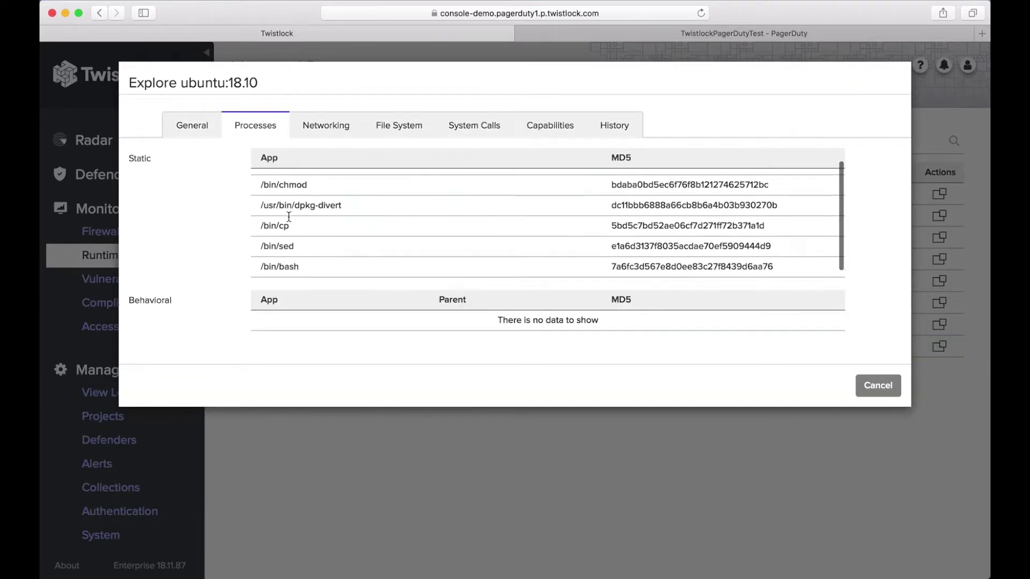
scroll(289, 216, up, 2)
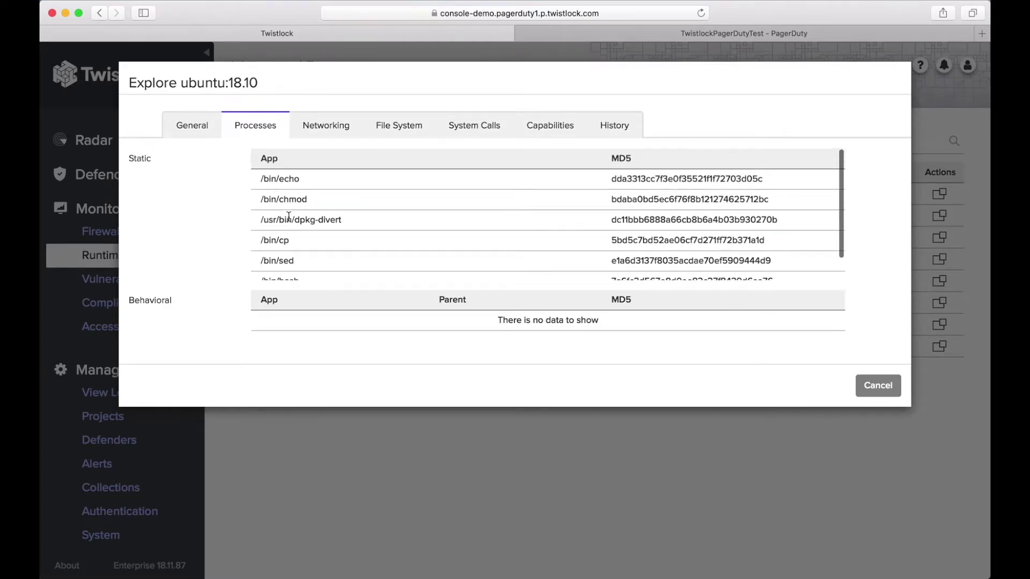
scroll(288, 216, down, 2)
scroll(289, 216, up, 2)
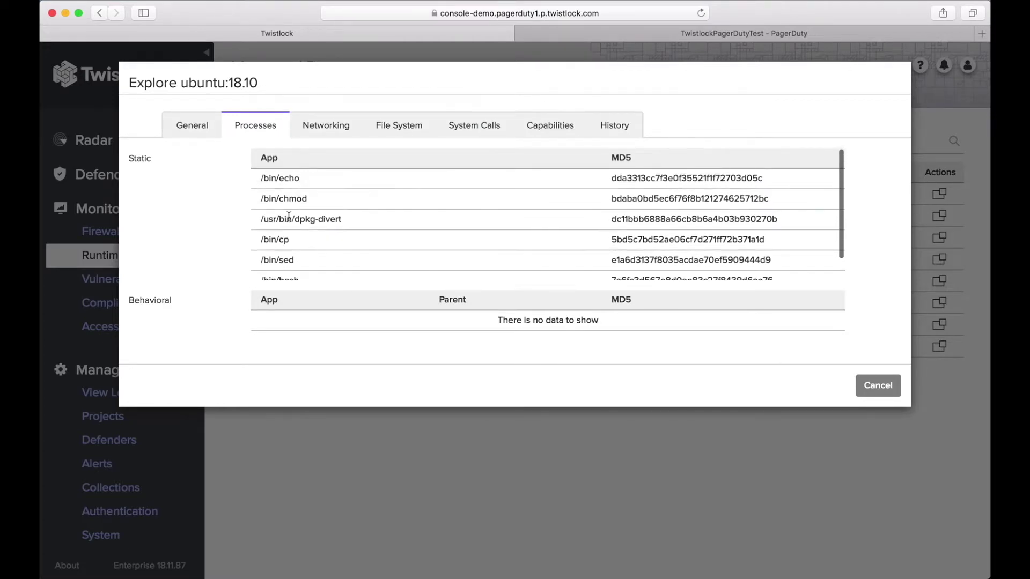
click(876, 384)
Step: Start manual relearning for the ubuntu:18.10 container model, and stop it again
click(940, 353)
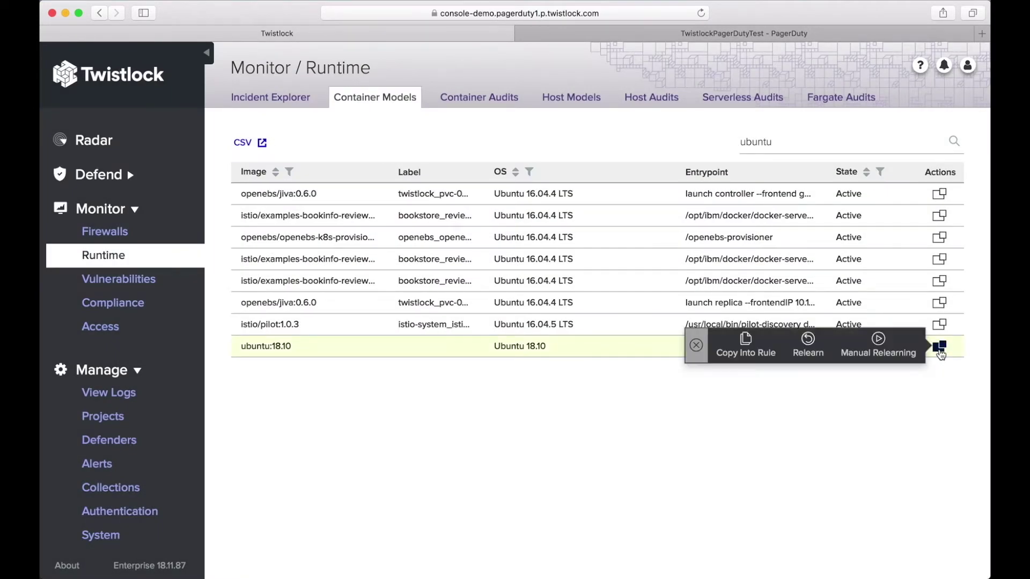
click(880, 340)
click(939, 348)
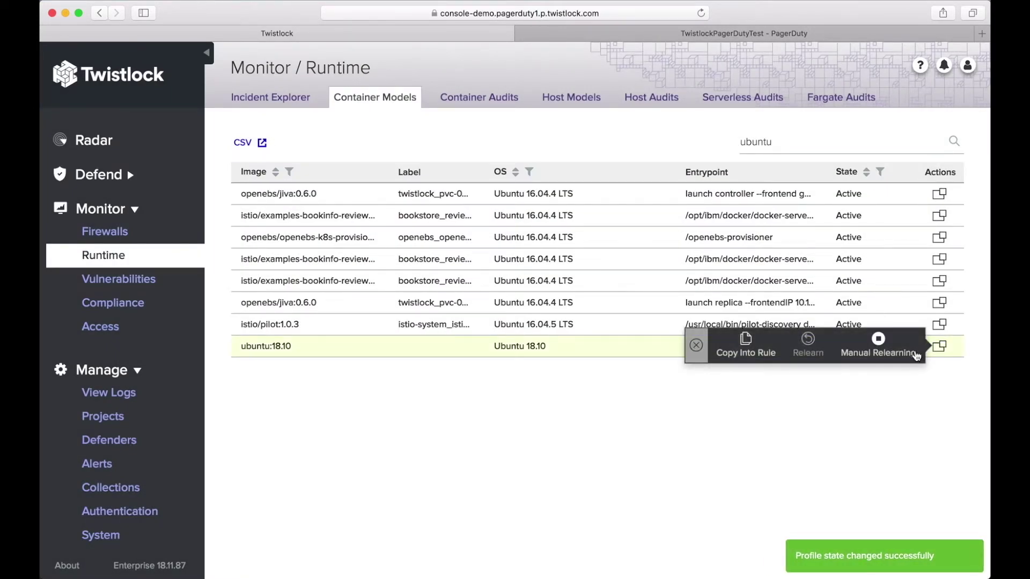
click(869, 343)
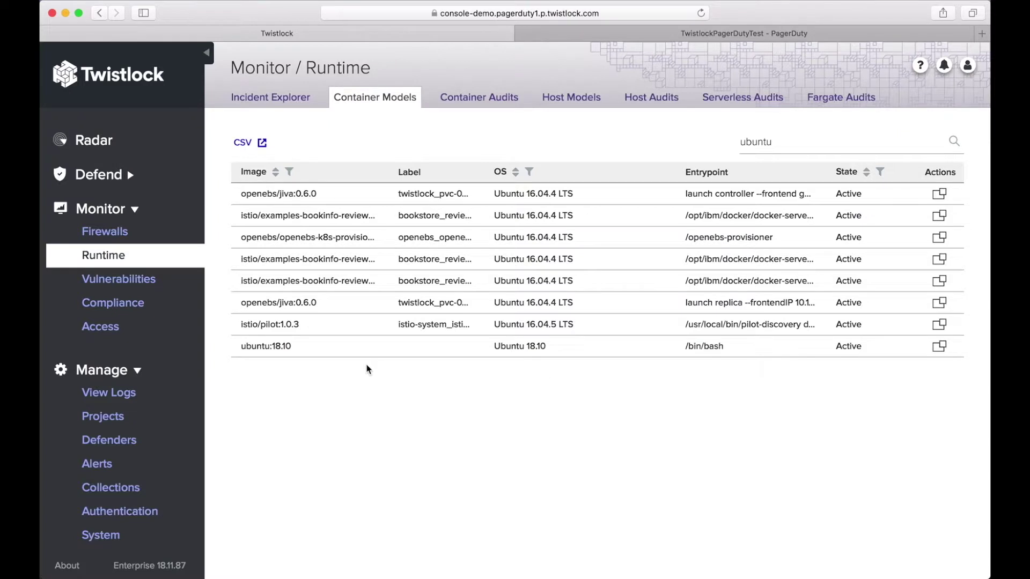
Step: Switch to the terminal, run top in the ubuntu:18.10 container, and quit it to a cleared screen
key(super+Tab)
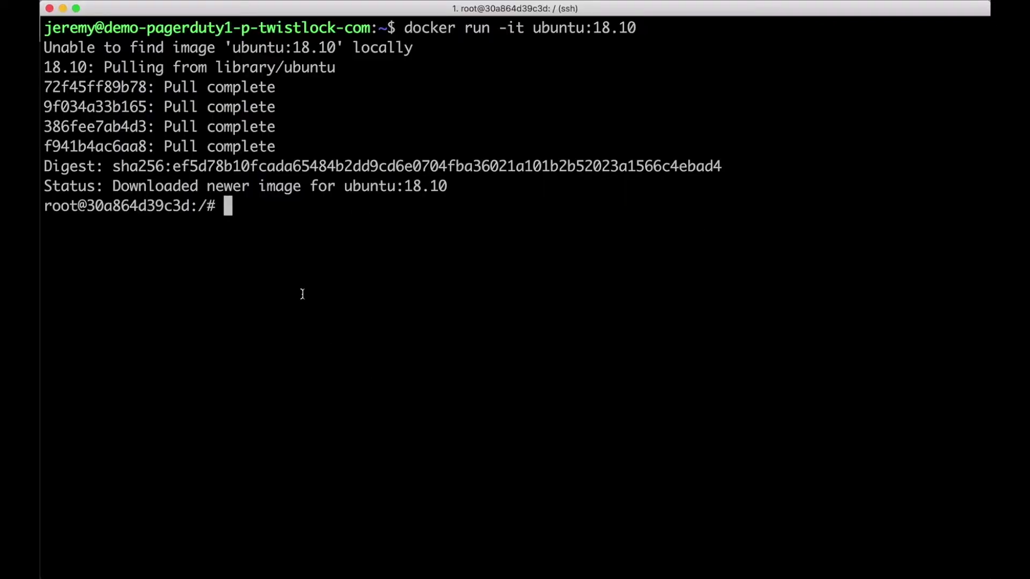
key(Return)
key(Return)
text(top)
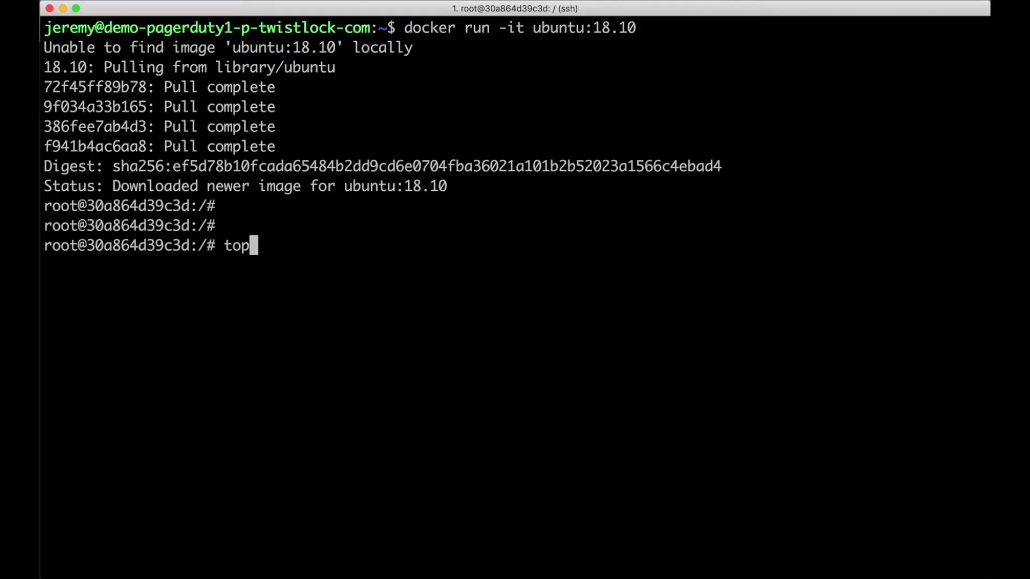
key(Return)
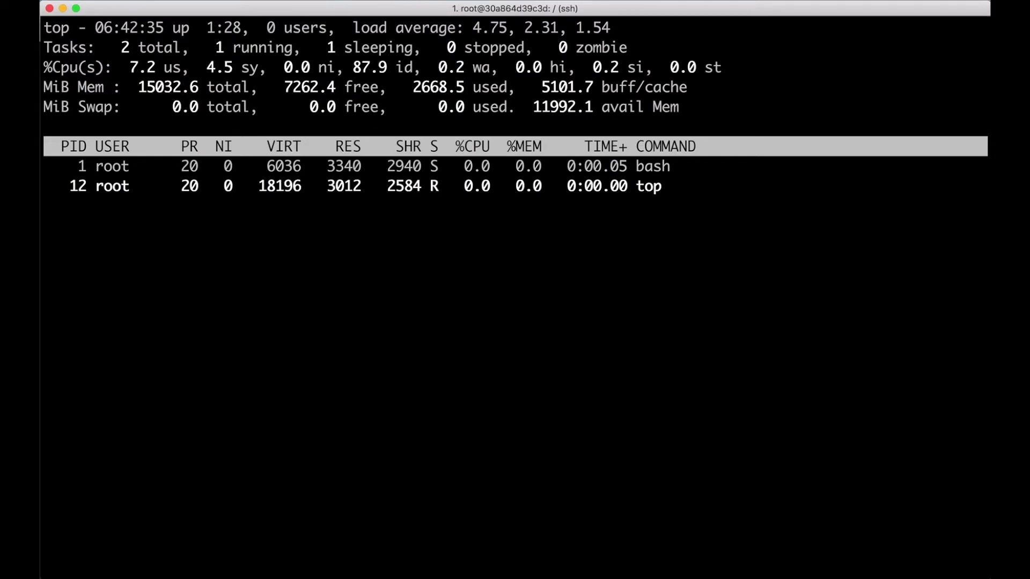
key(q)
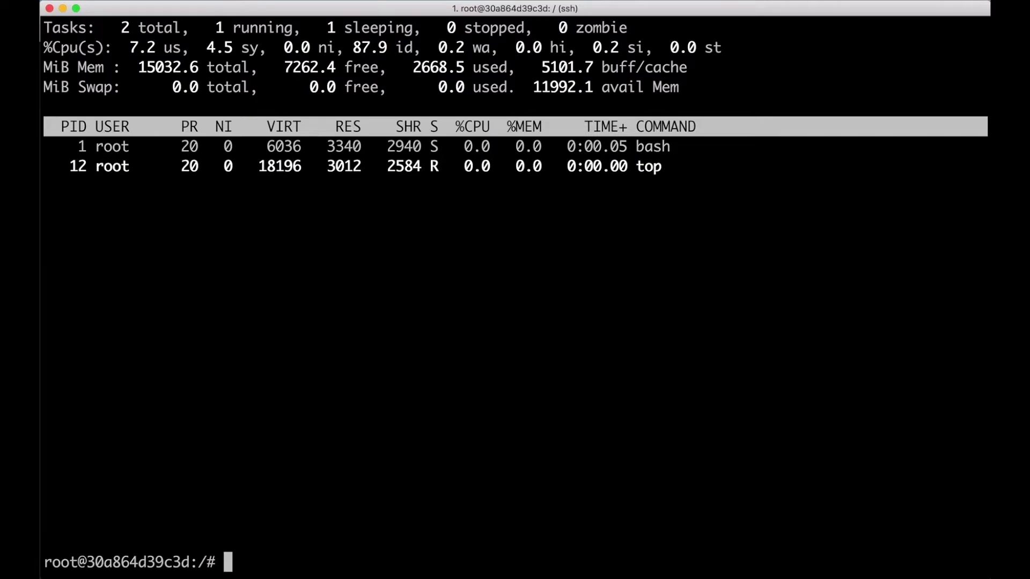
key(ctrl+l)
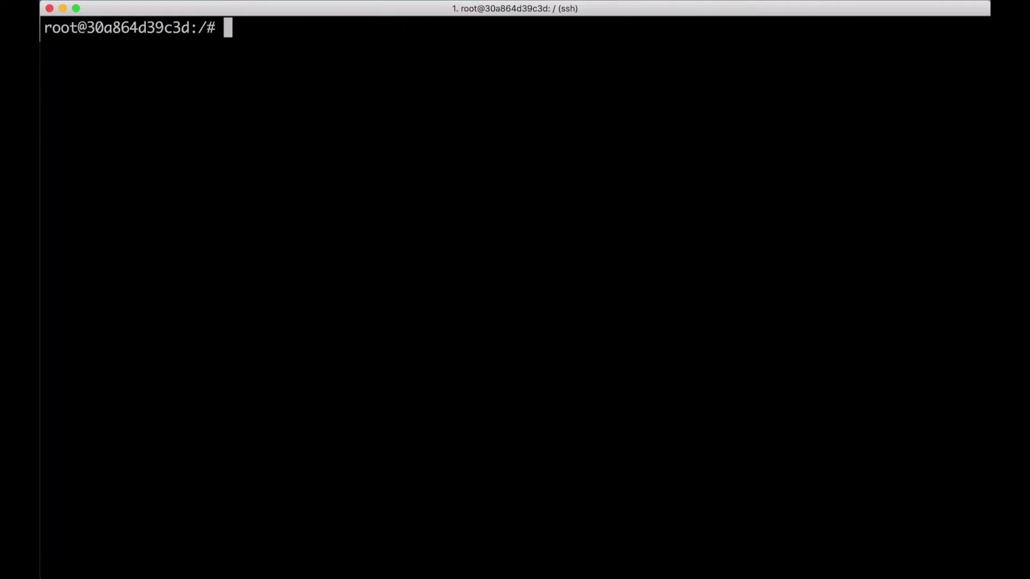
Step: List the container's /etc directory with ls /etc and clear the screen
text(ls /etc)
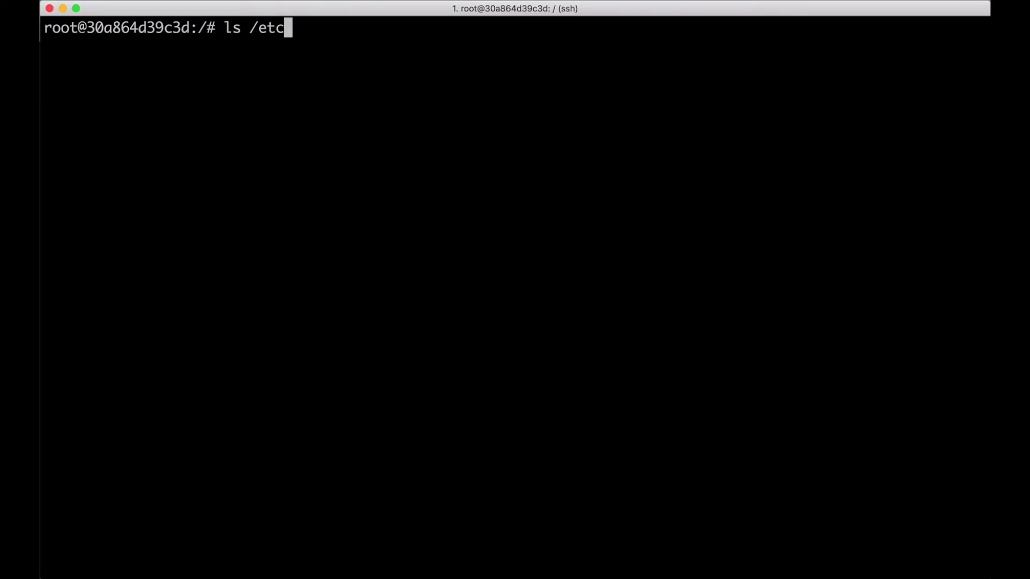
key(Return)
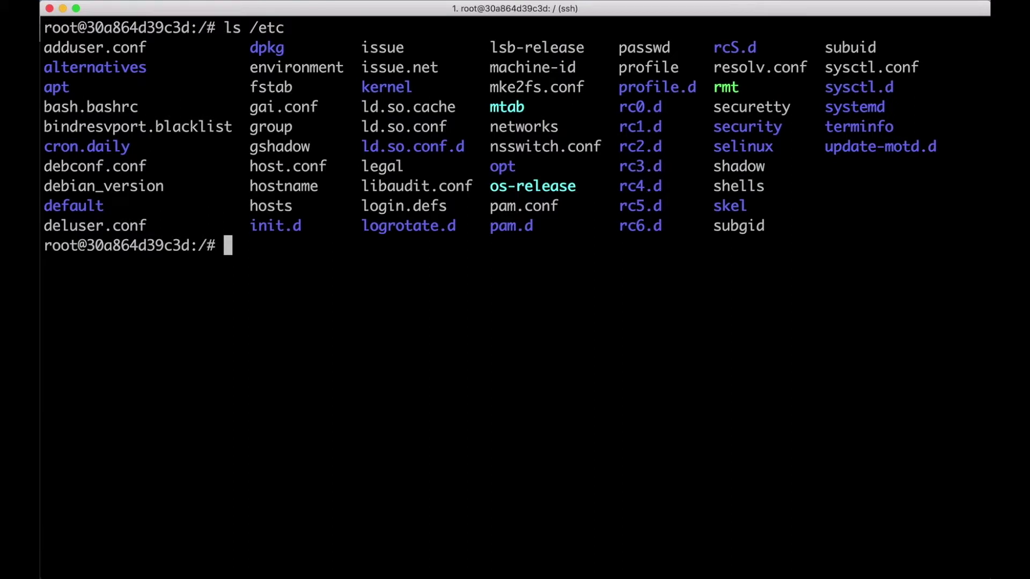
key(ctrl+l)
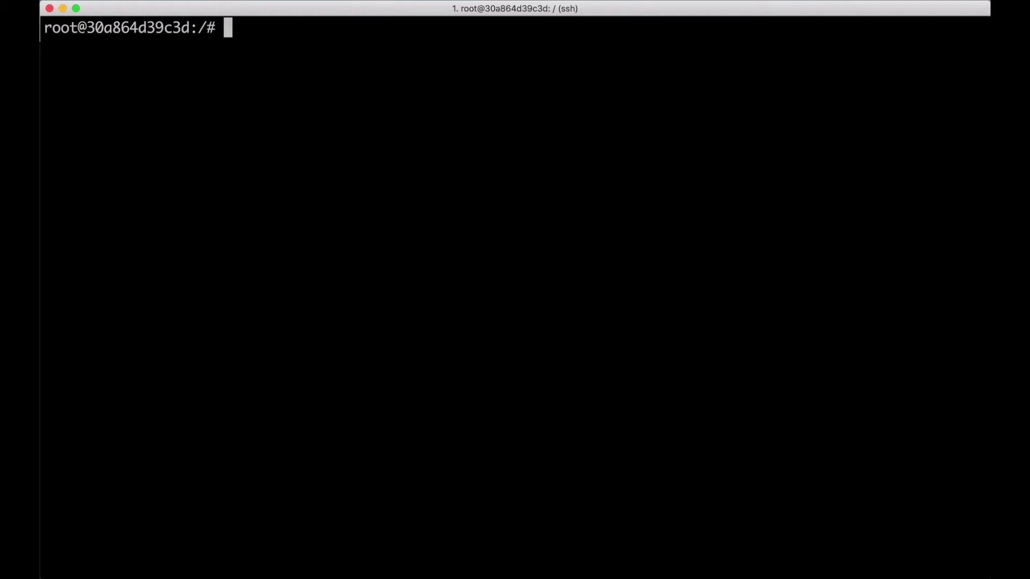
Step: Switch to PagerDuty, refresh the service's incidents and examine the message in the second-listed Container Runtime Alerts incident
key(super+Tab)
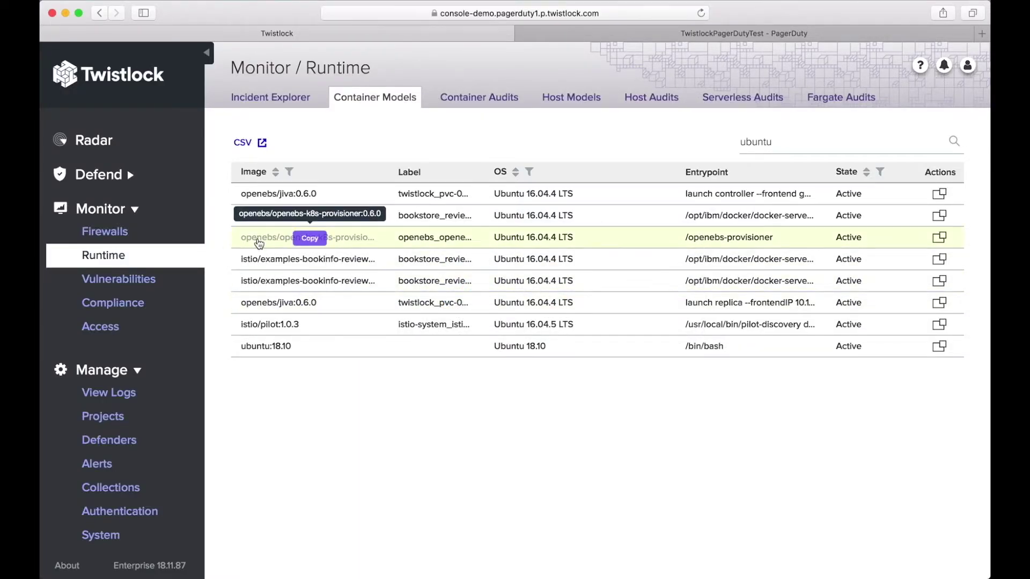
click(718, 34)
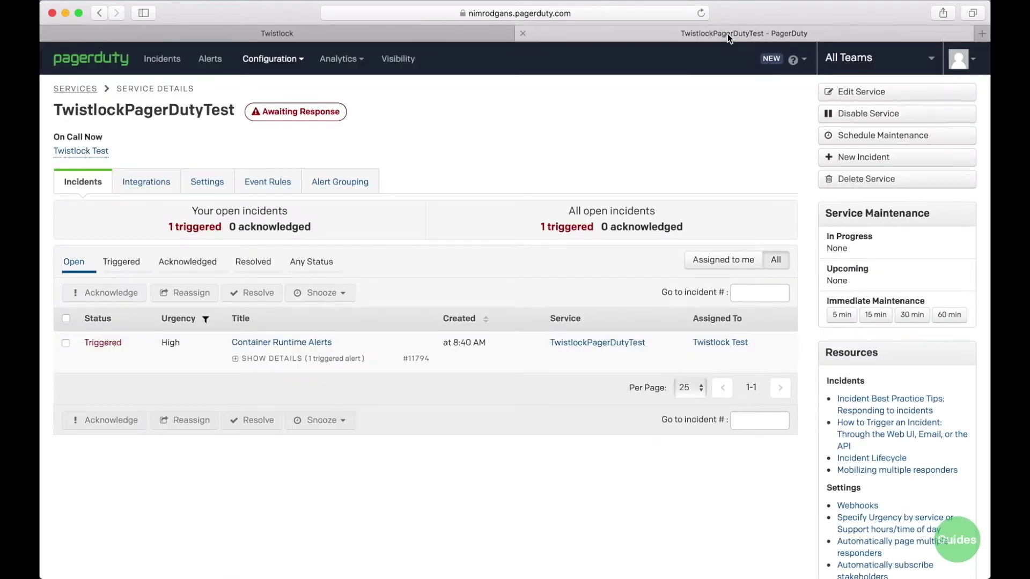
key(super+r)
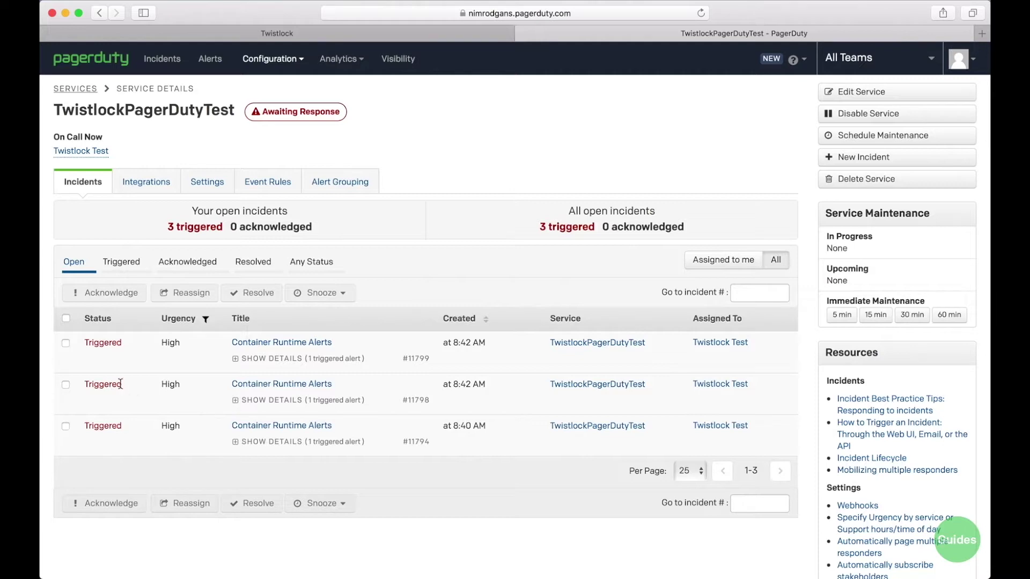
click(263, 401)
scroll(262, 402, down, 5)
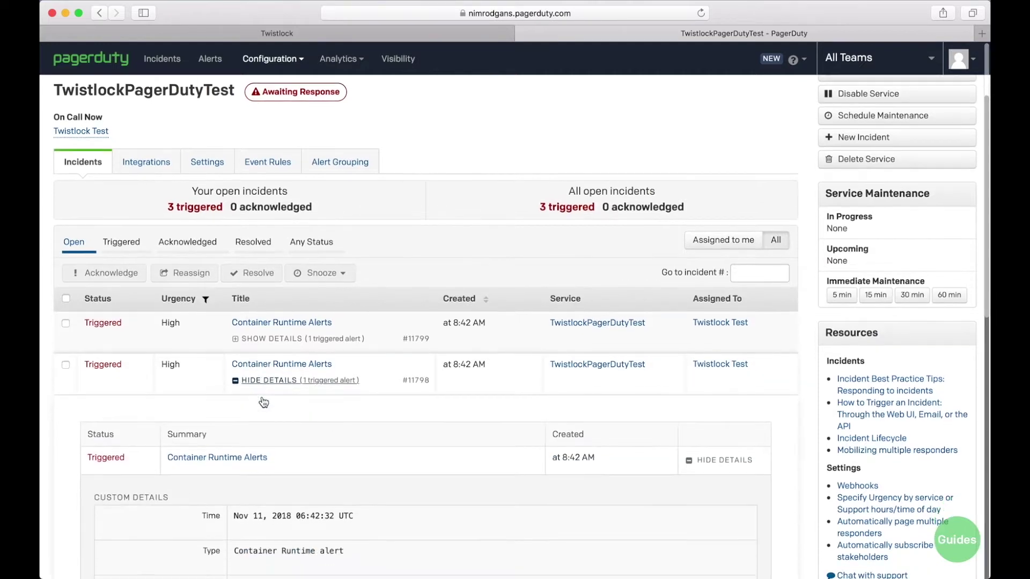
scroll(263, 400, down, 3)
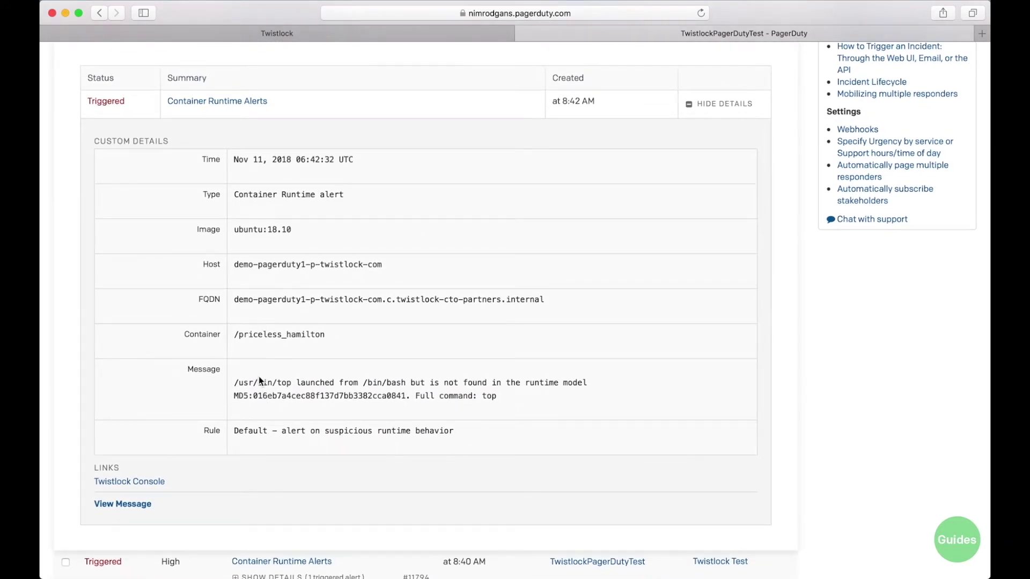
drag(235, 382, 294, 383)
drag(416, 382, 585, 382)
click(583, 384)
Step: Expand the first-listed Container Runtime Alerts incident and examine its process message, full command and rule
scroll(398, 347, up, 2)
scroll(398, 349, up, 4)
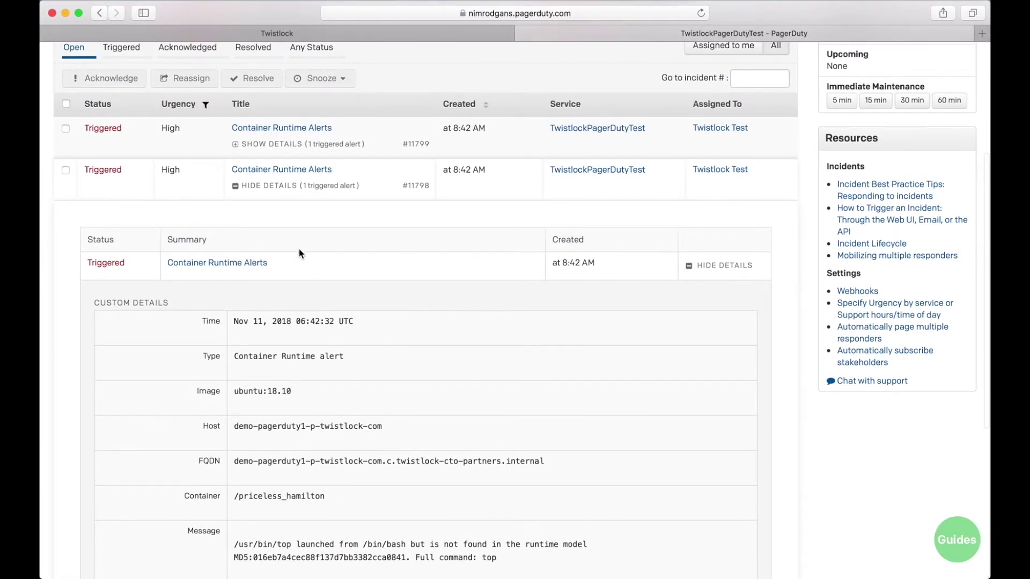
scroll(290, 248, up, 1)
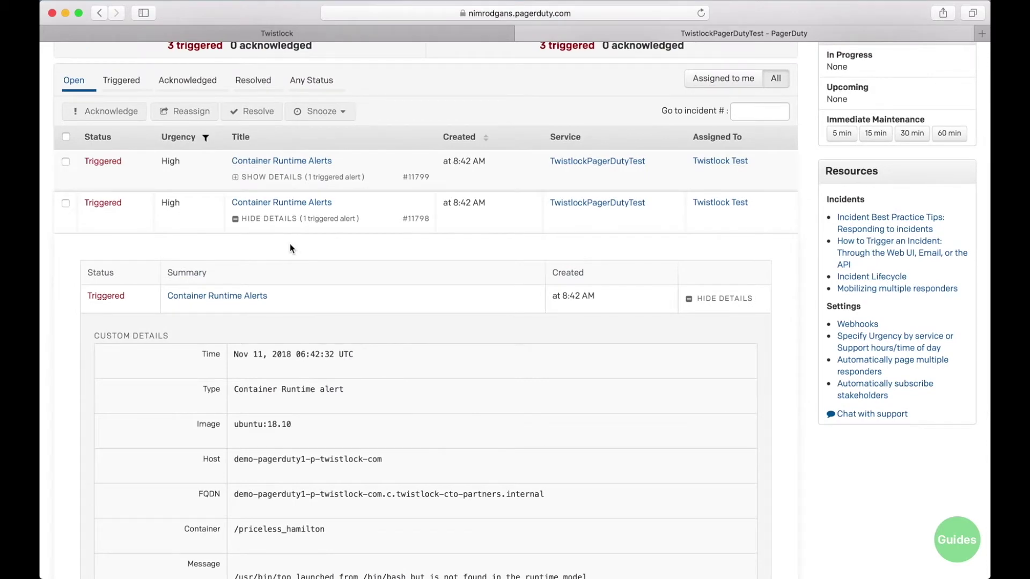
scroll(290, 248, up, 1)
click(238, 193)
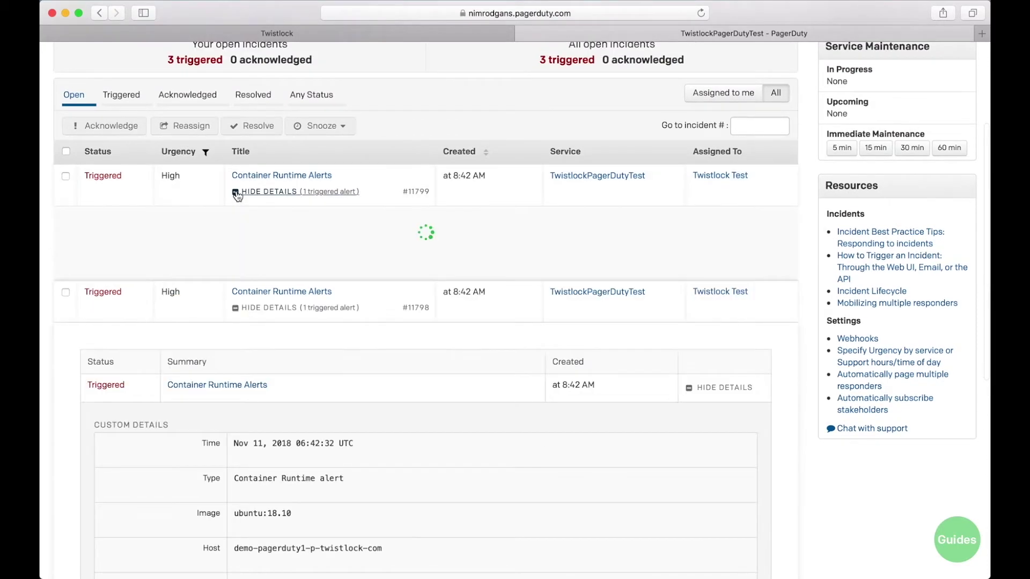
scroll(275, 322, down, 8)
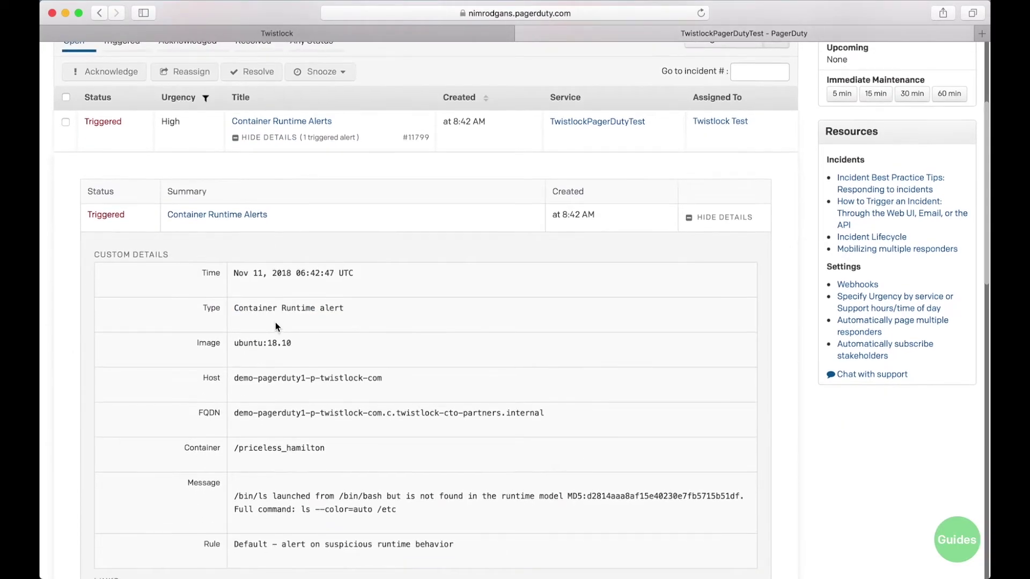
drag(235, 324, 268, 324)
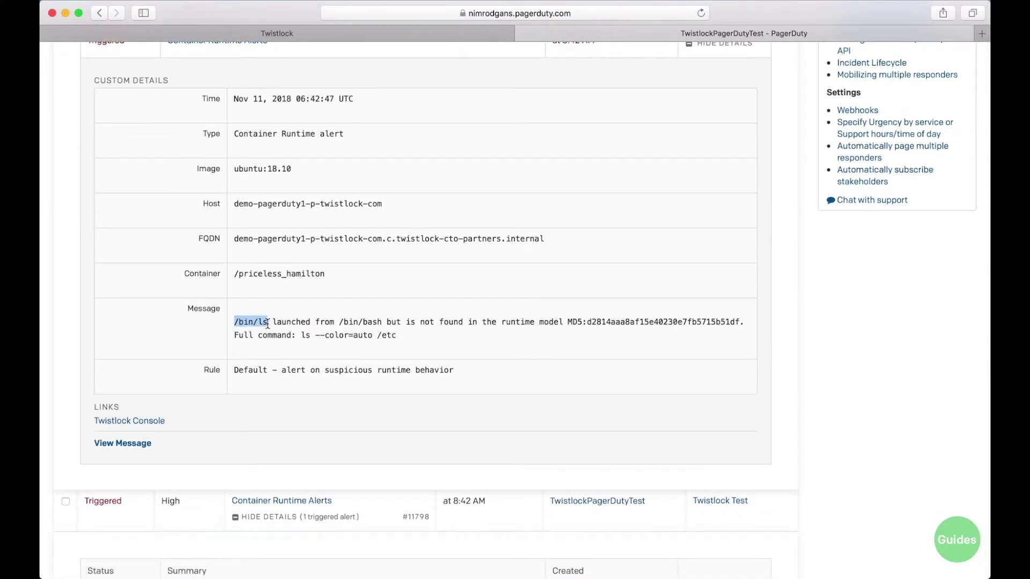
drag(301, 335, 403, 336)
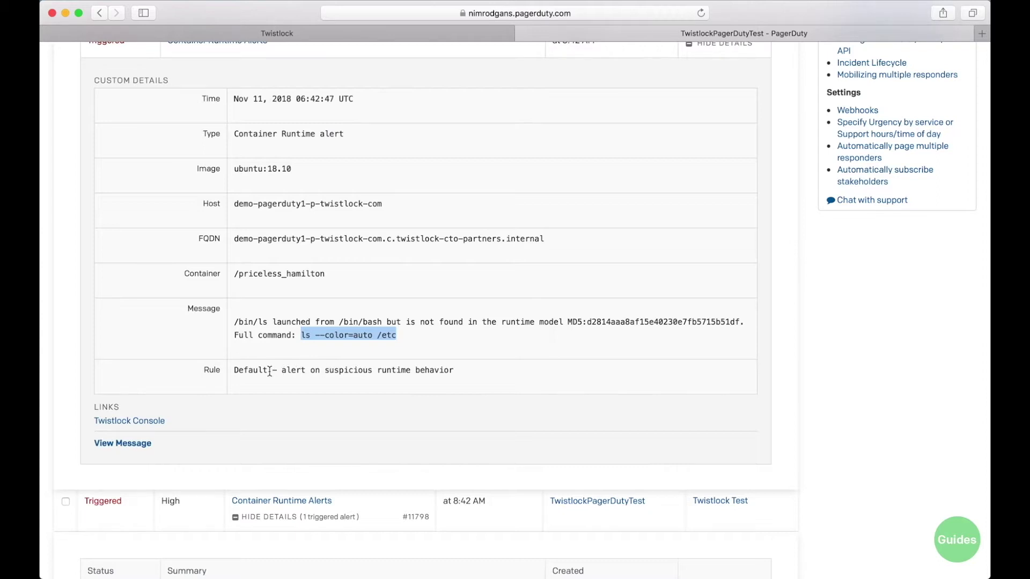
drag(235, 374, 453, 371)
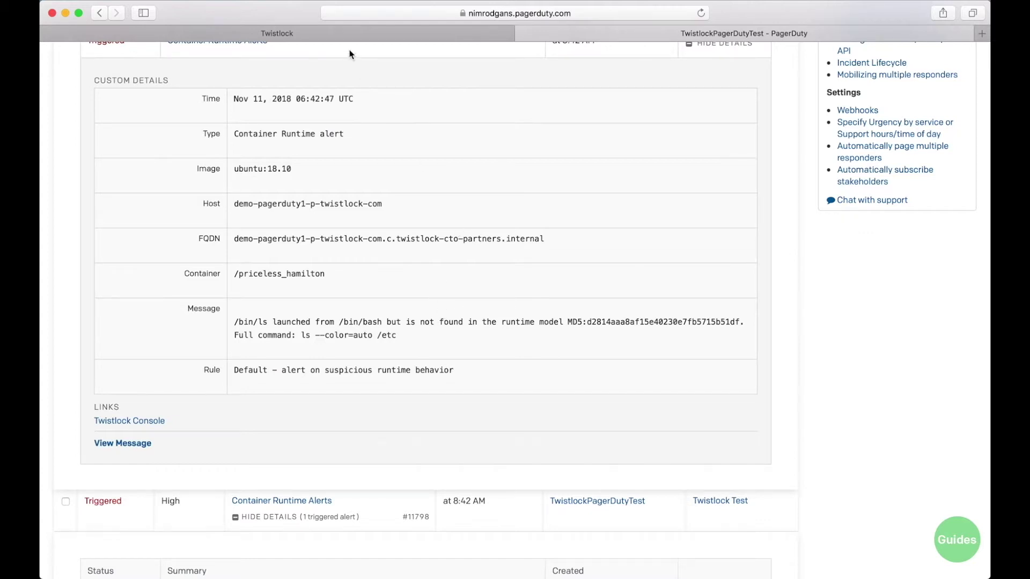
Step: In Twistlock, copy the ubuntu:18.10 model into a new runtime rule with the Processes effect set to Prevent, and save it
click(304, 34)
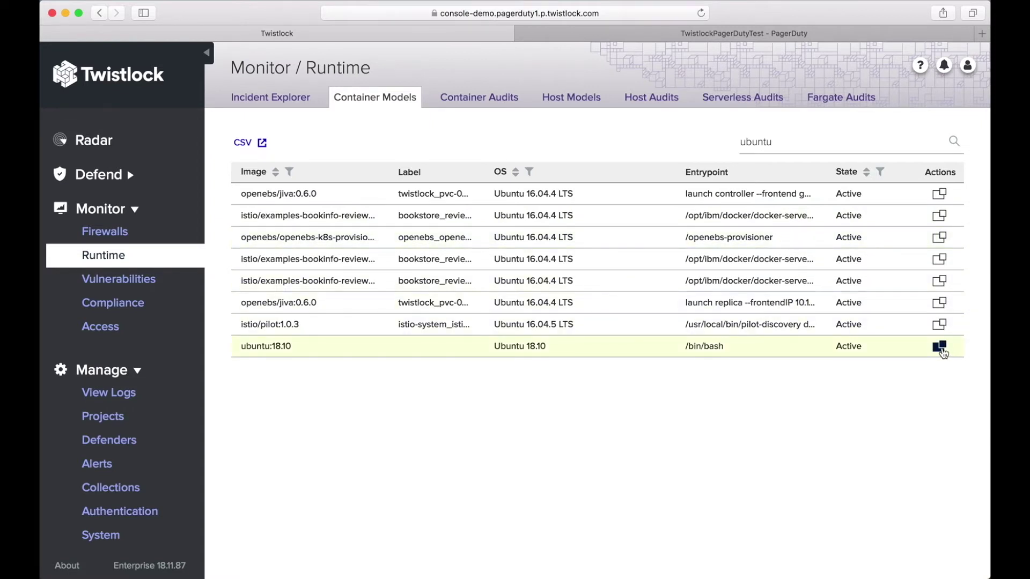
click(940, 350)
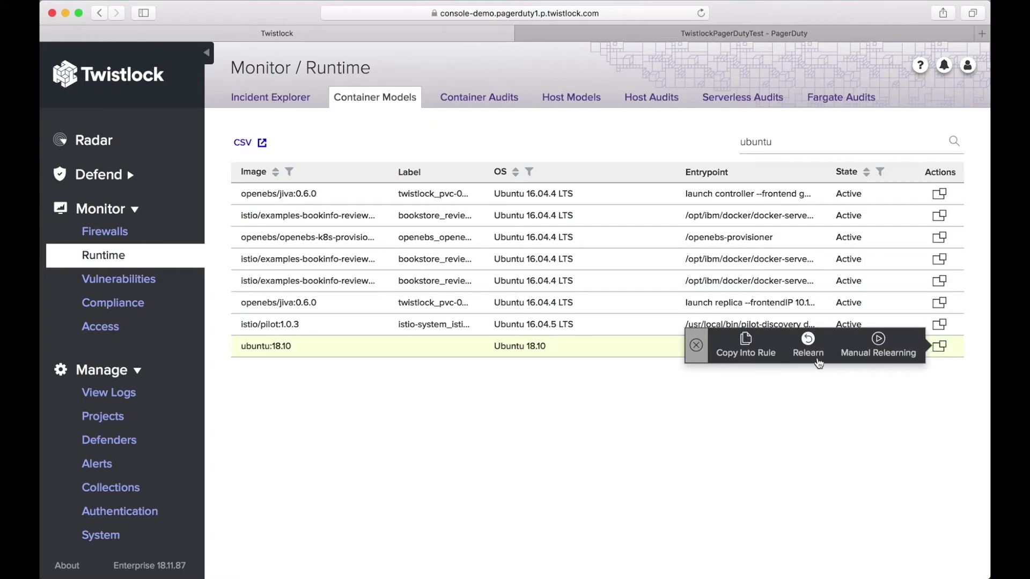
click(765, 353)
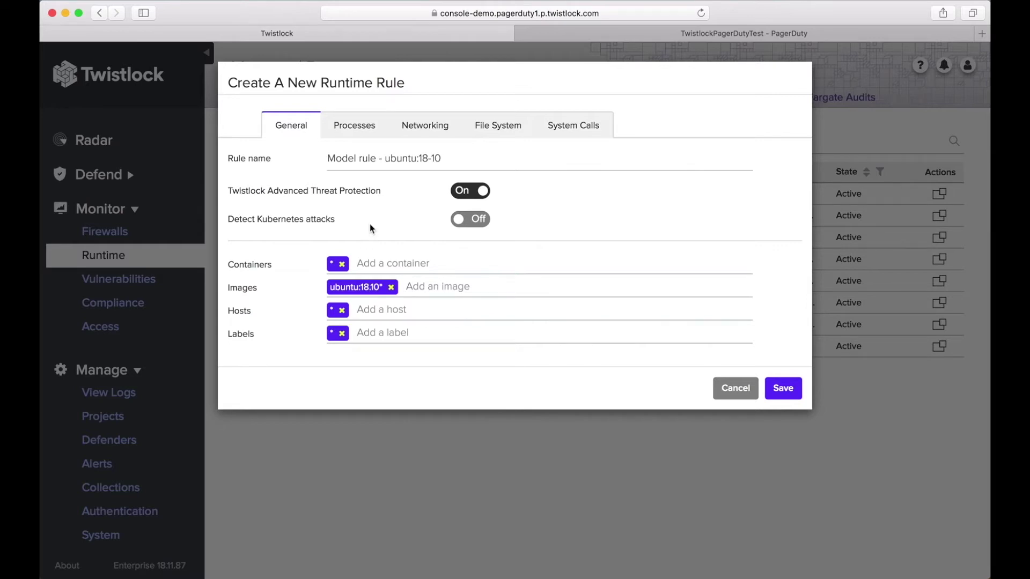
click(371, 125)
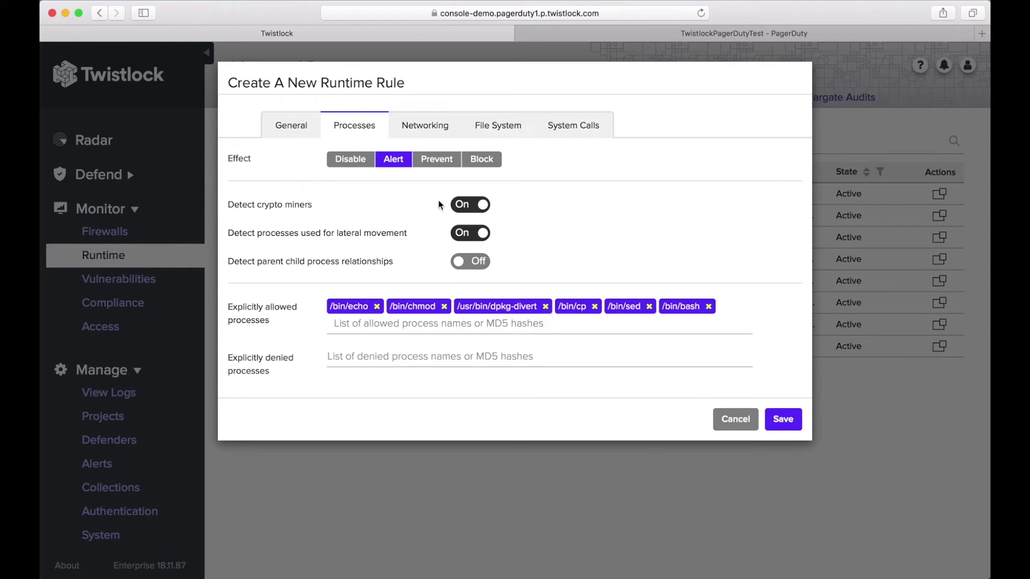
click(437, 161)
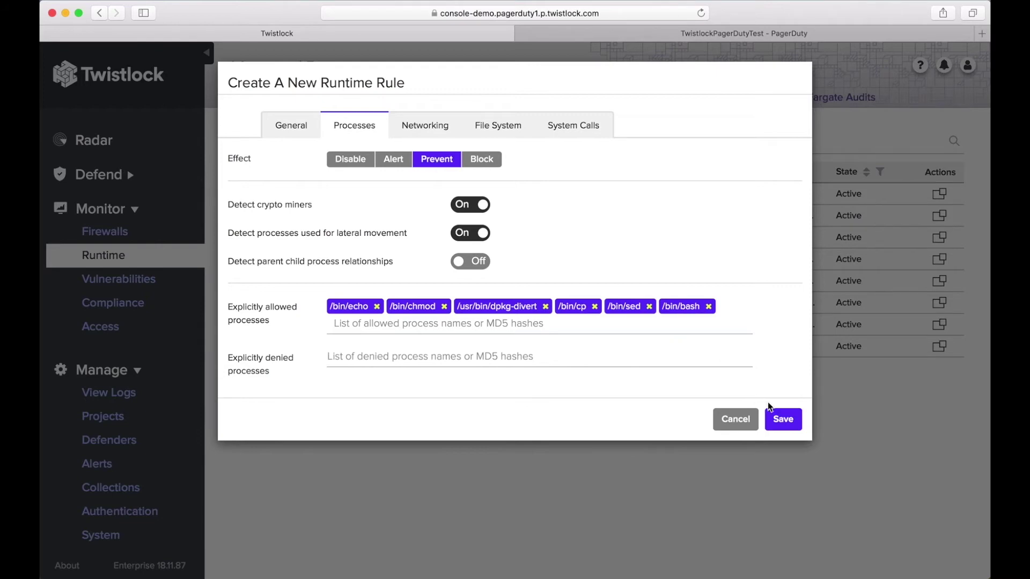
click(783, 421)
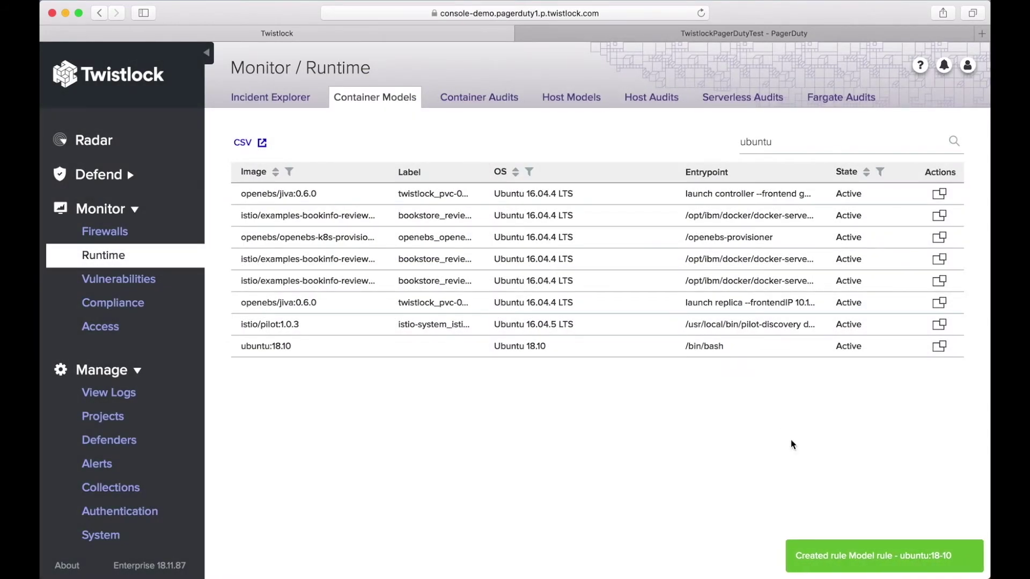
click(846, 563)
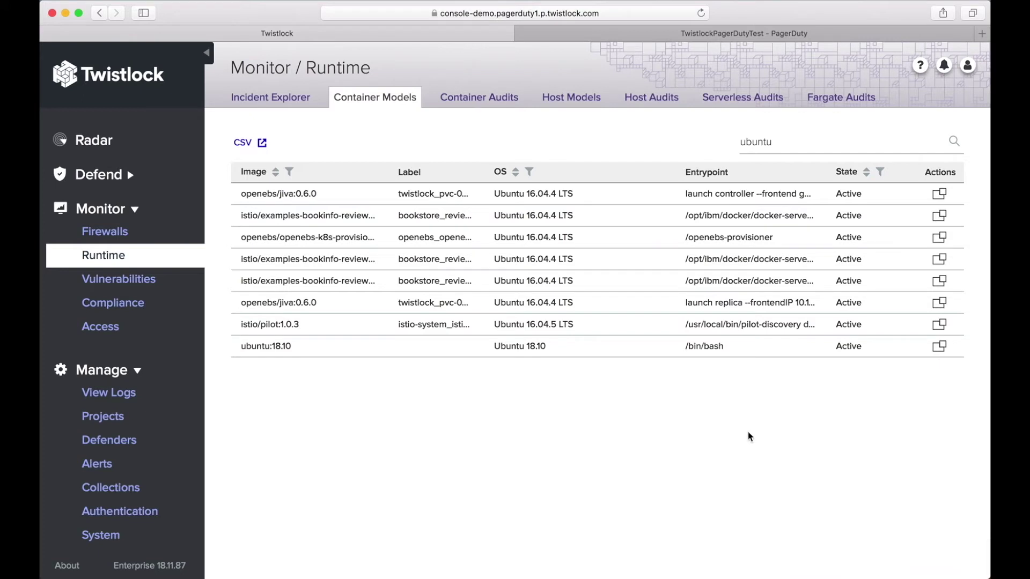
Step: Open the Defend runtime container policy to check the Model rule - ubuntu:18-10 entry
click(134, 185)
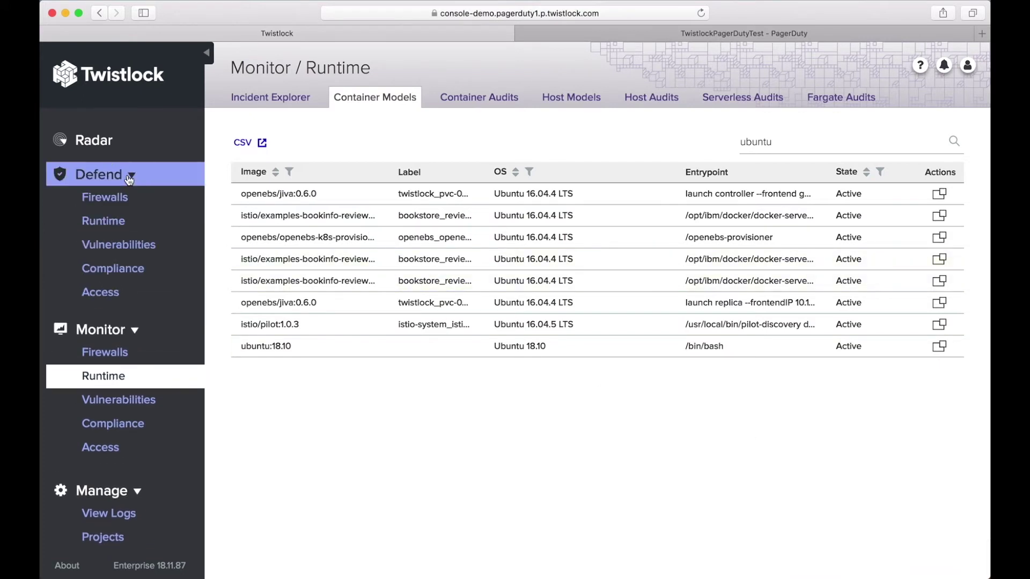
click(120, 222)
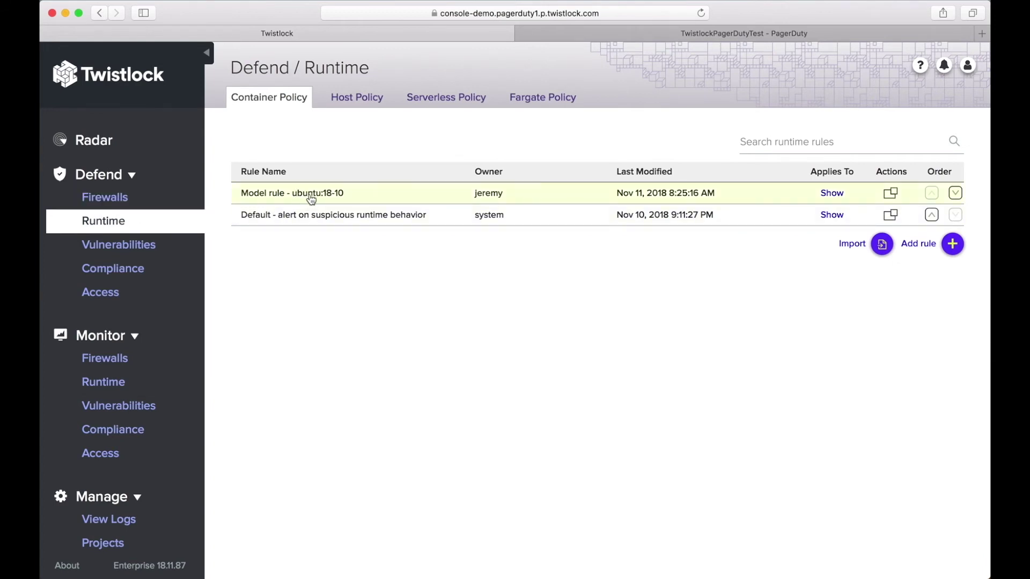
Step: Switch to the terminal, try running top in a new ubuntu:18.10 container, and exit the container
key(super+Tab)
key(Return)
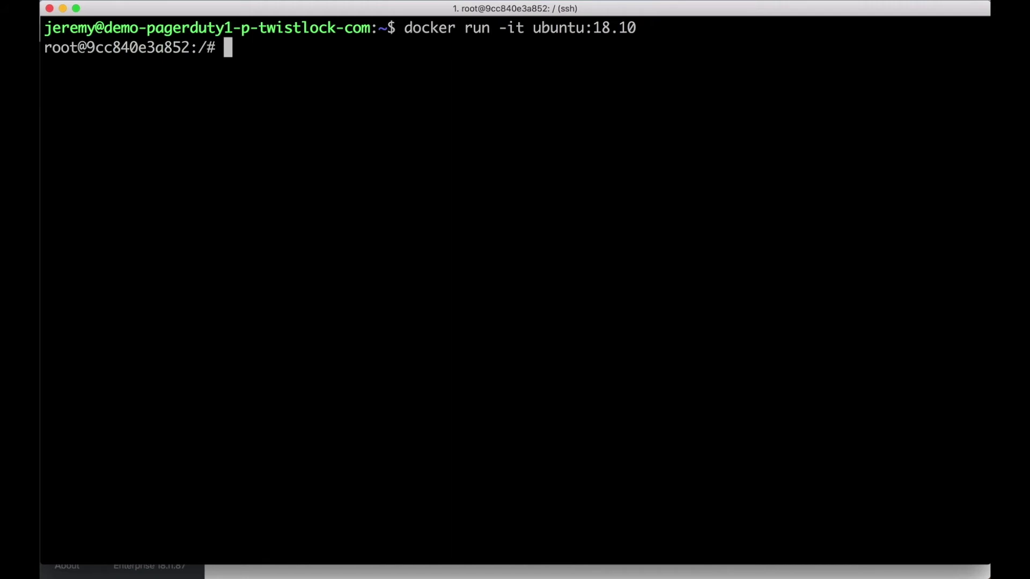
text(top)
key(Return)
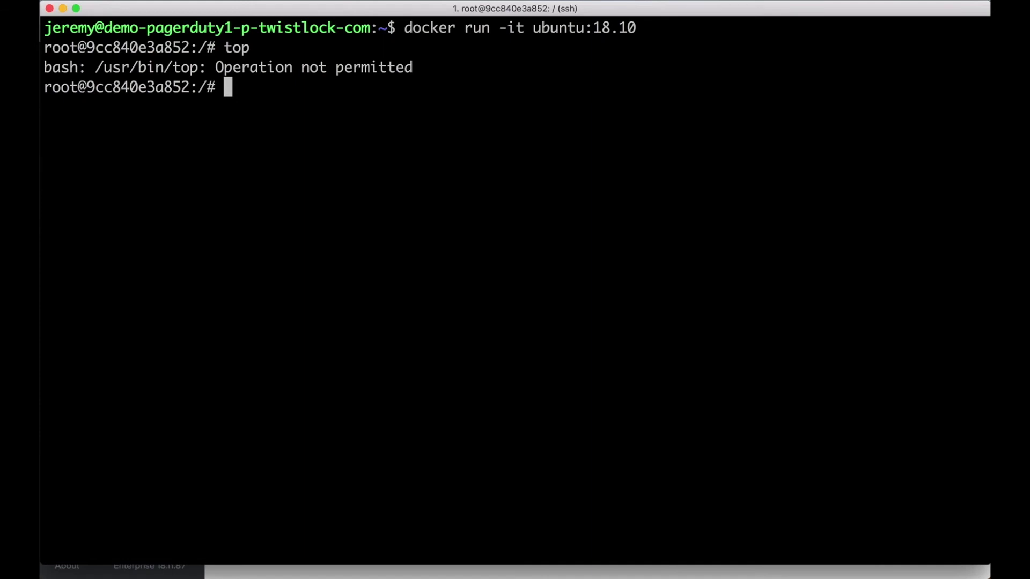
text(exit)
key(Return)
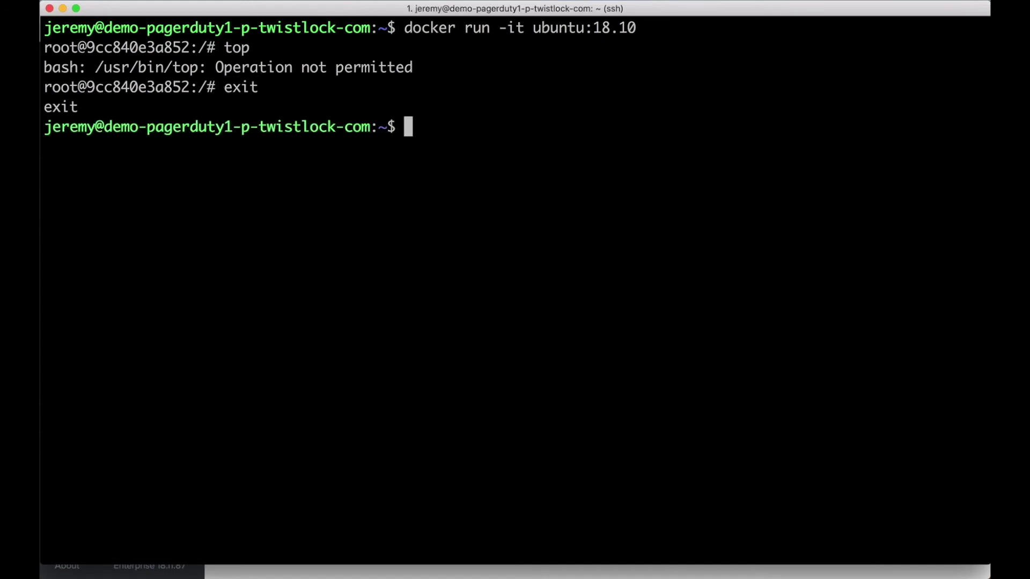
Step: Switch to Twistlock, set the Processes effect of the Model rule - ubuntu:18-10 runtime rule to Block, and save the rule
key(super+Tab)
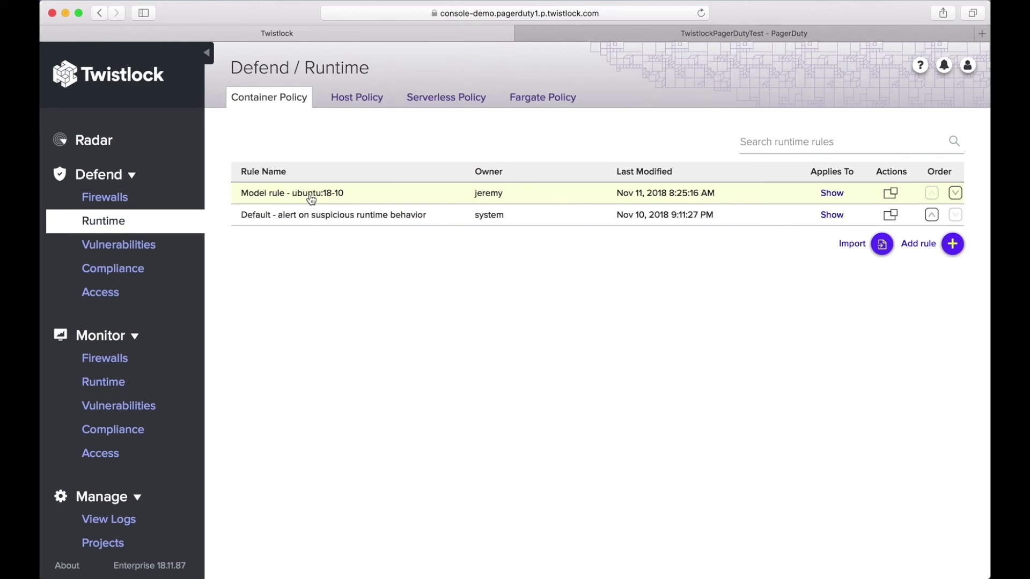
click(311, 196)
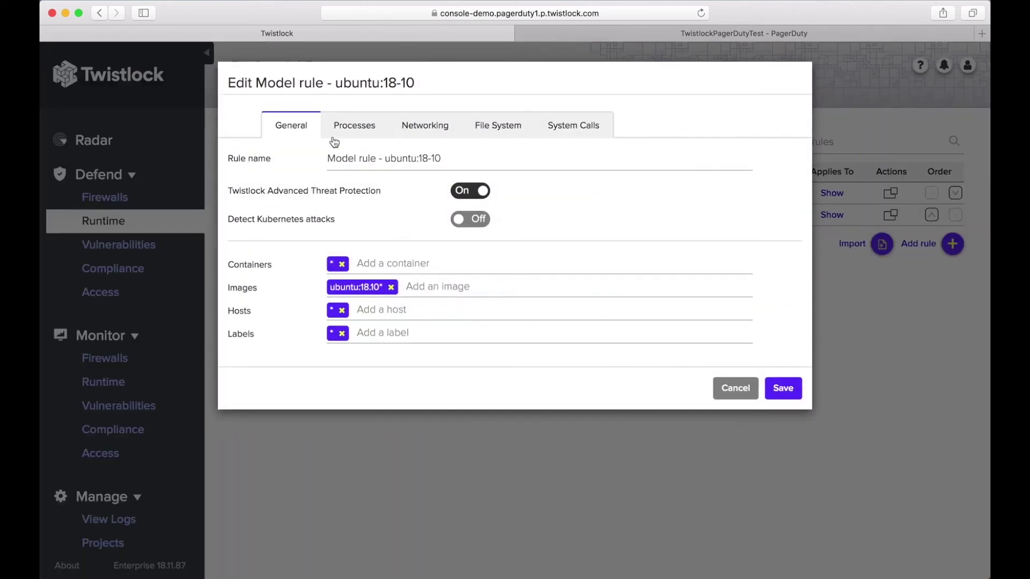
click(346, 126)
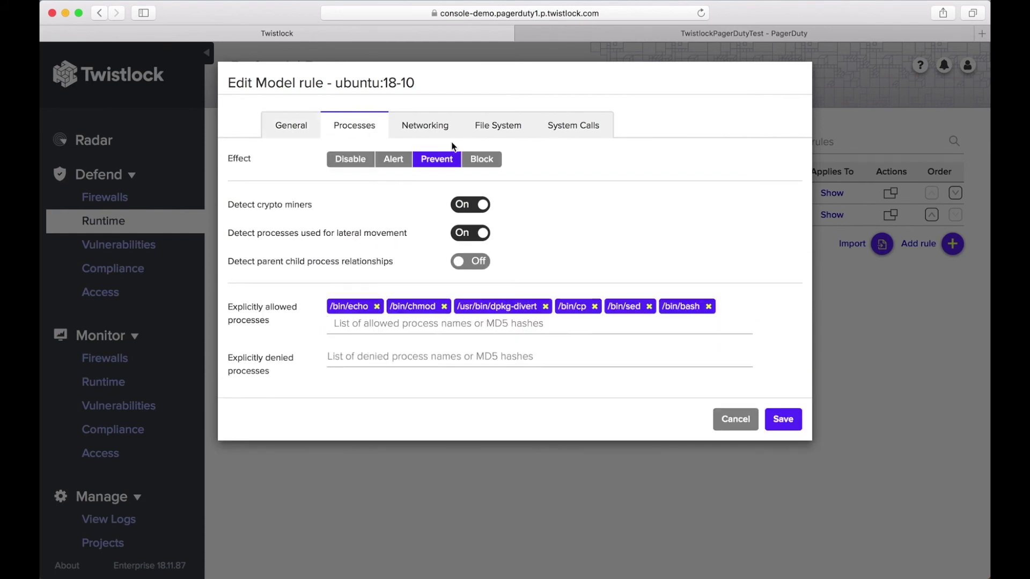
click(479, 159)
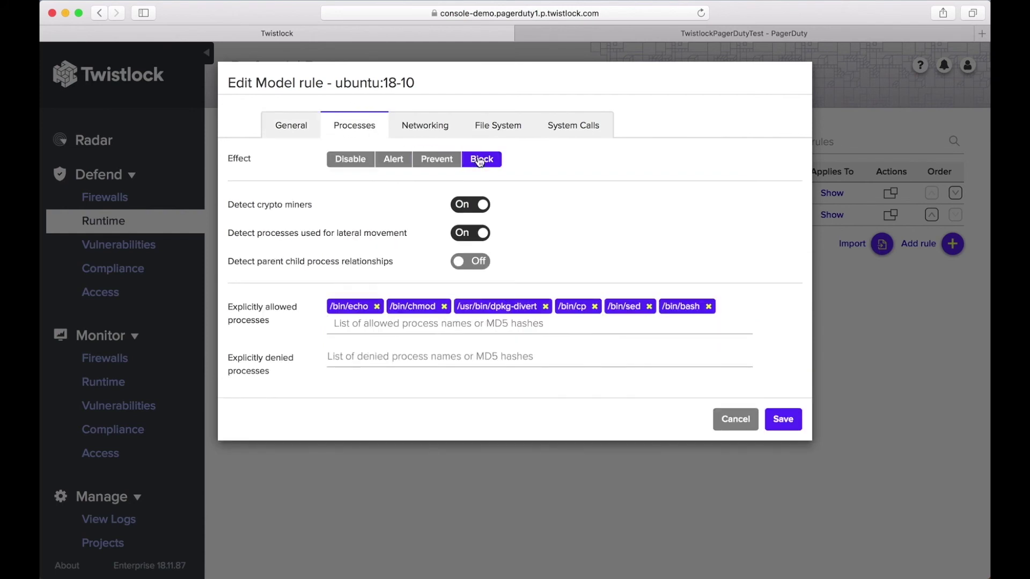
click(781, 421)
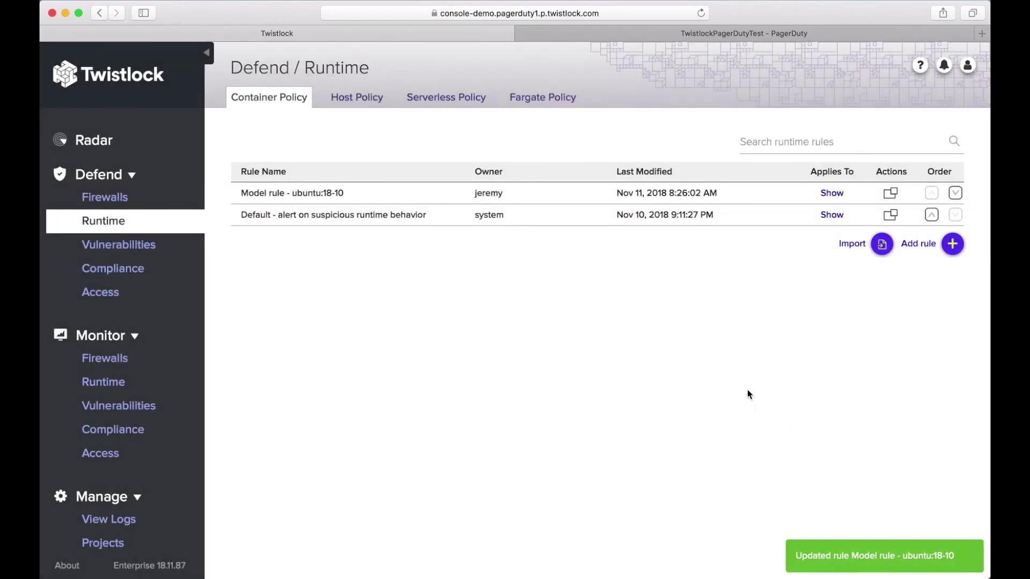
Step: Switch to the terminal, start another interactive ubuntu:18.10 container with docker run, and try running top in it
key(super+Tab)
key(Up)
key(Return)
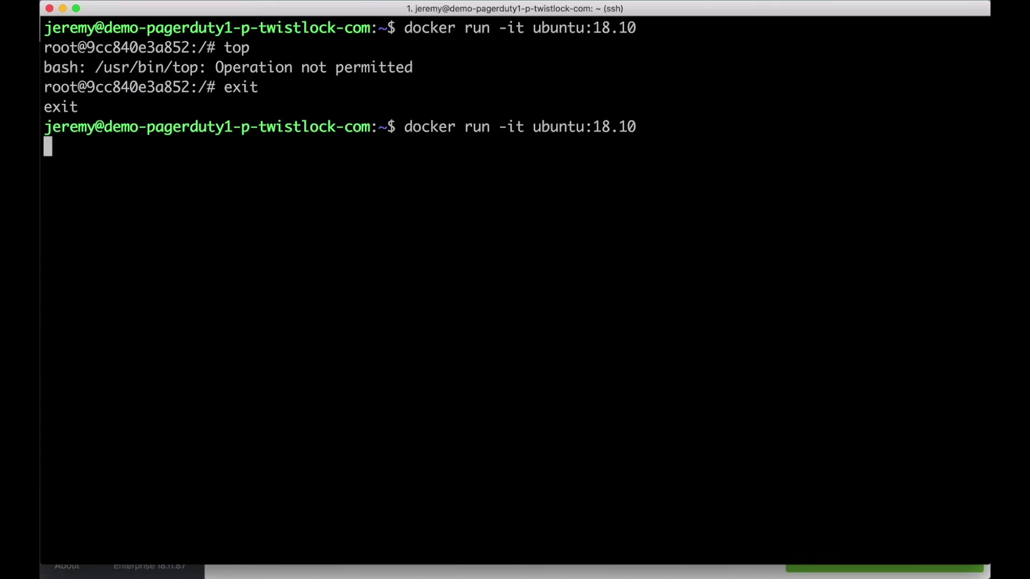
text(top)
key(Return)
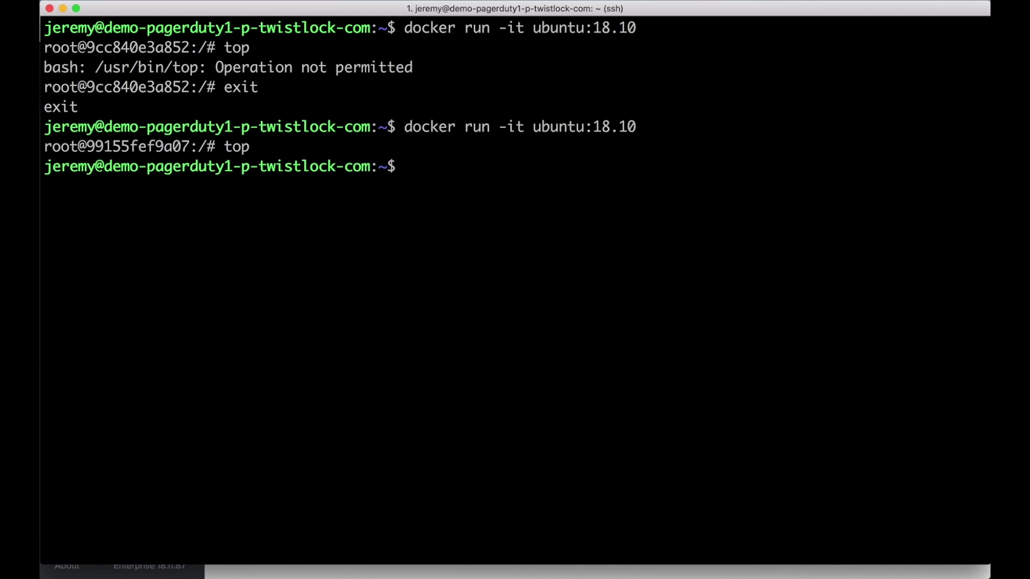
Step: Switch to the TwistlockPagerDutyTest service in PagerDuty and check its open incidents for new Container Runtime Alerts
key(super+Tab)
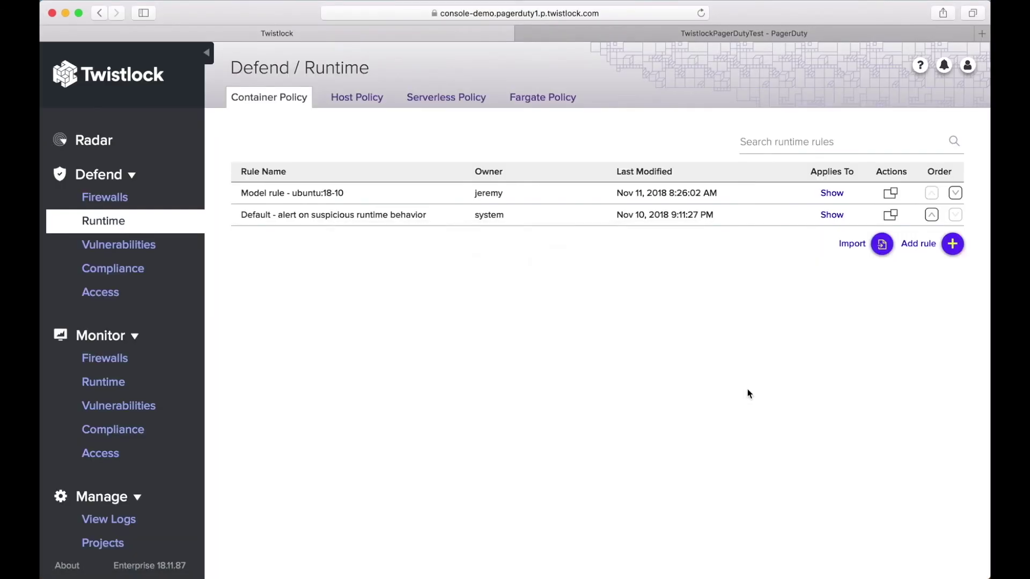
click(777, 33)
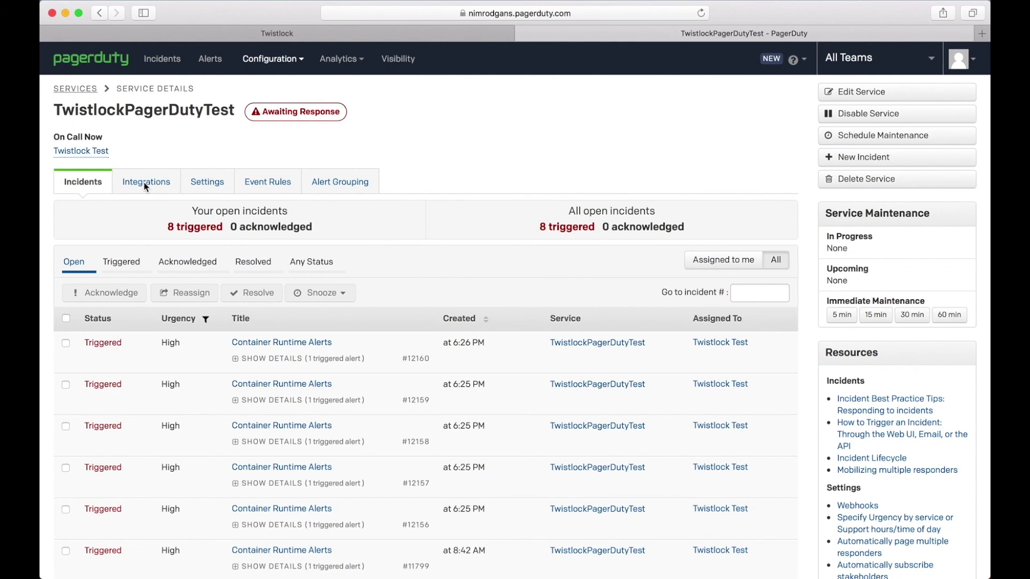